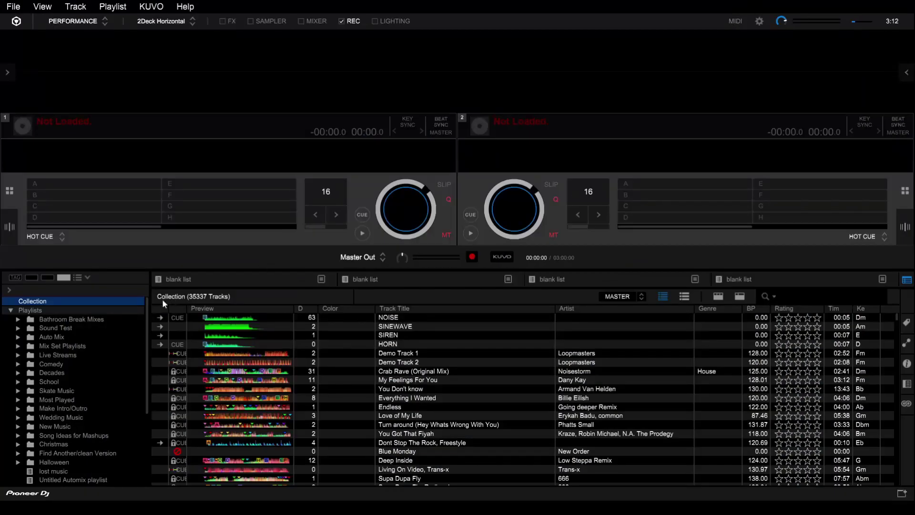
Look inside the Skate Music folder's playlists, then collapse it again.
scroll(81, 391, "down", 3)
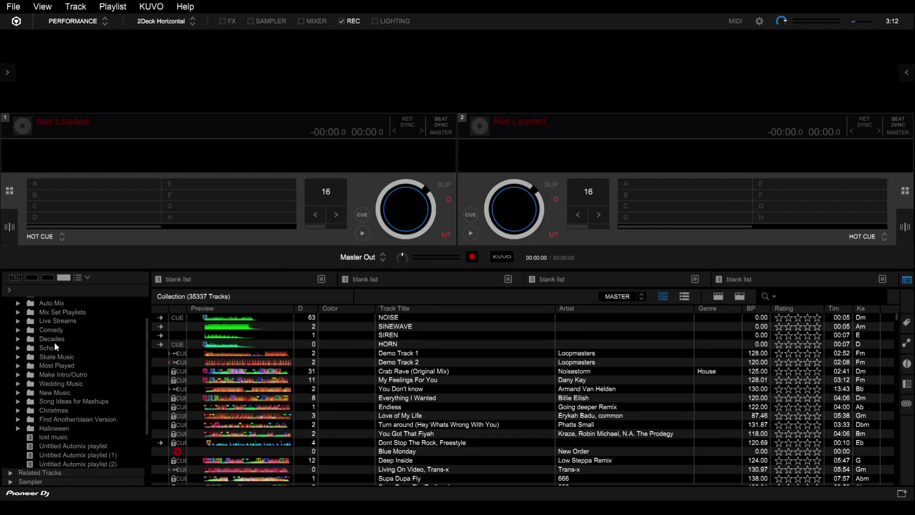
scroll(97, 360, "up", 3)
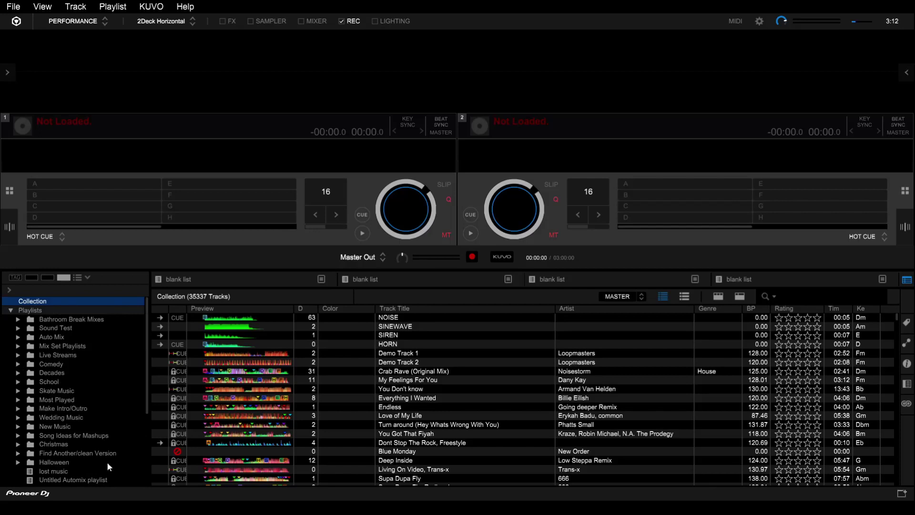
scroll(138, 405, "down", 3)
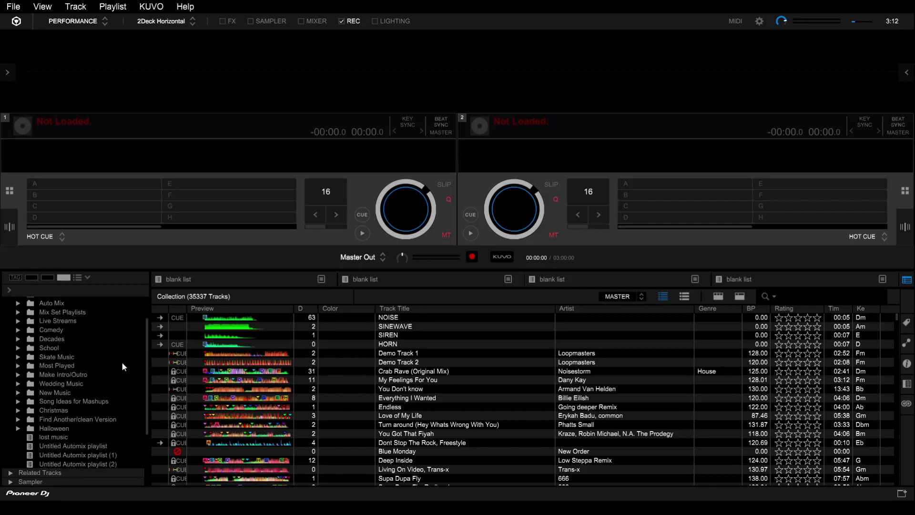
left_click(16, 358)
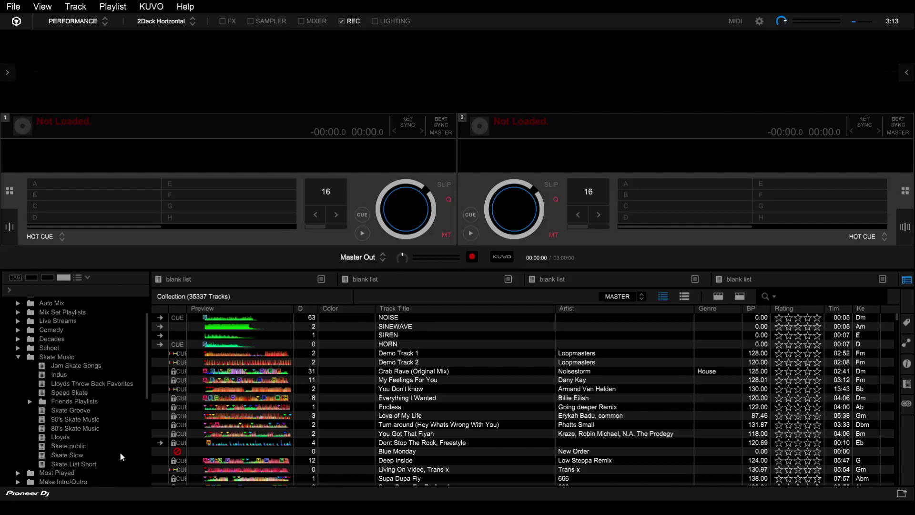
left_click(18, 357)
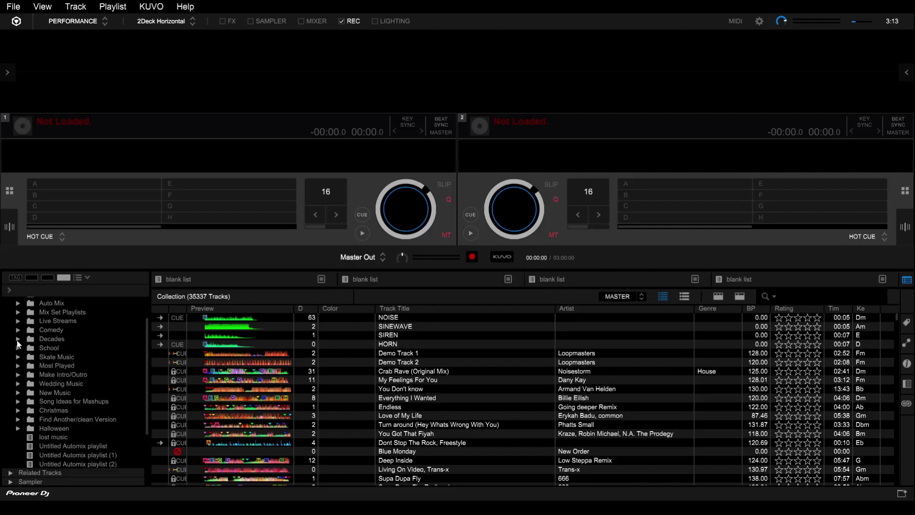
Expand Decades and its 2000's and 1990's subfolders, then collapse 2000's and return to the top.
left_click(17, 340)
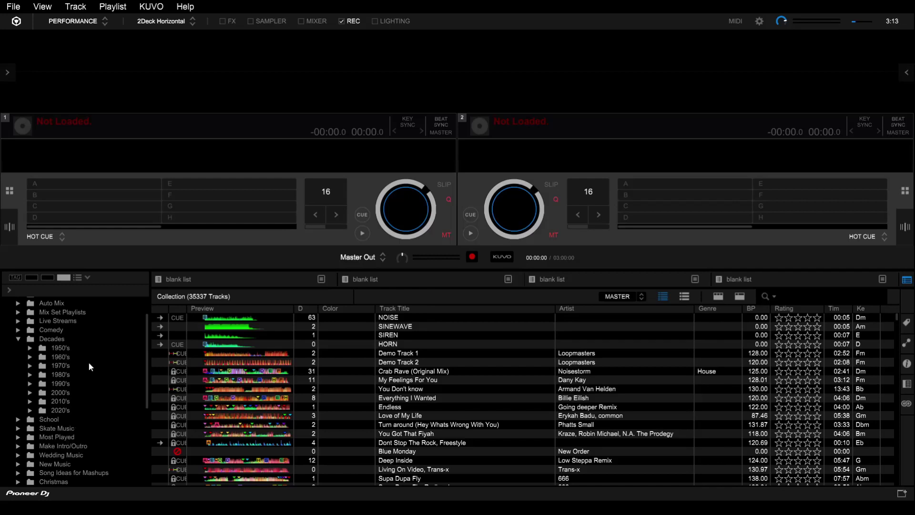
left_click(30, 392)
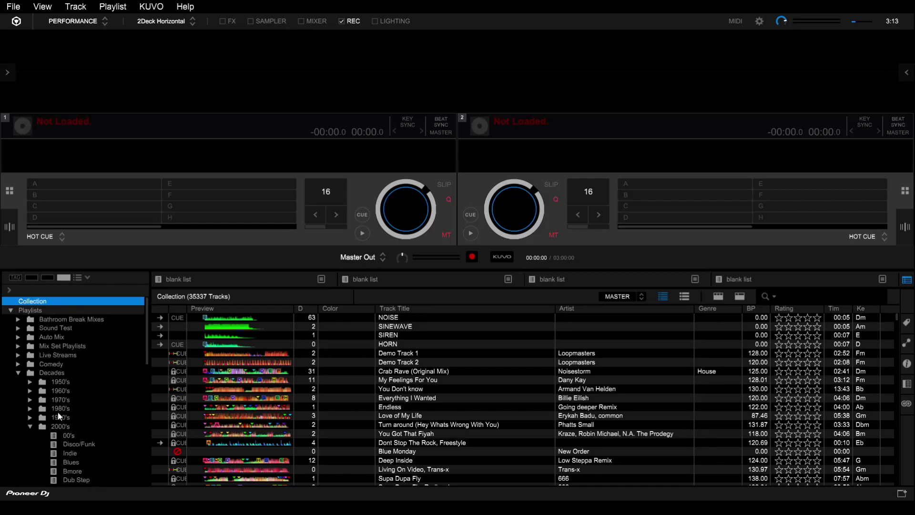
left_click(30, 417)
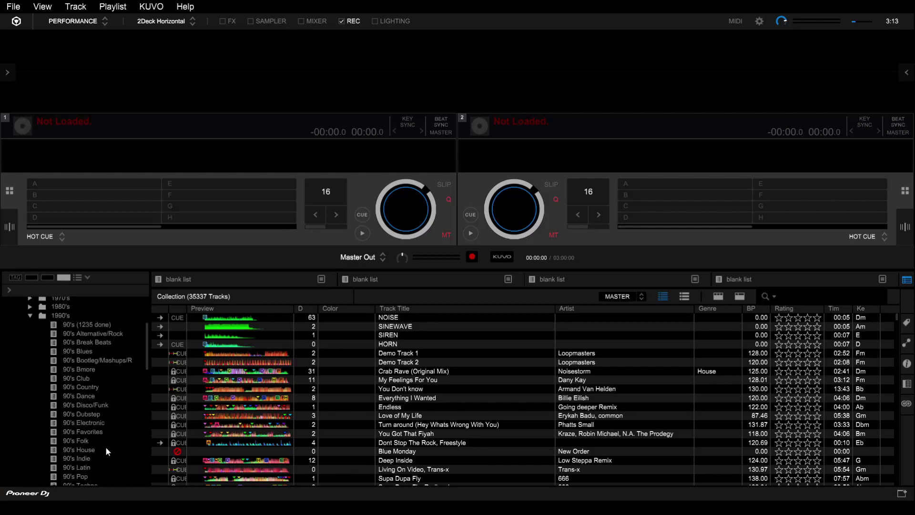
scroll(93, 379, "down", 2)
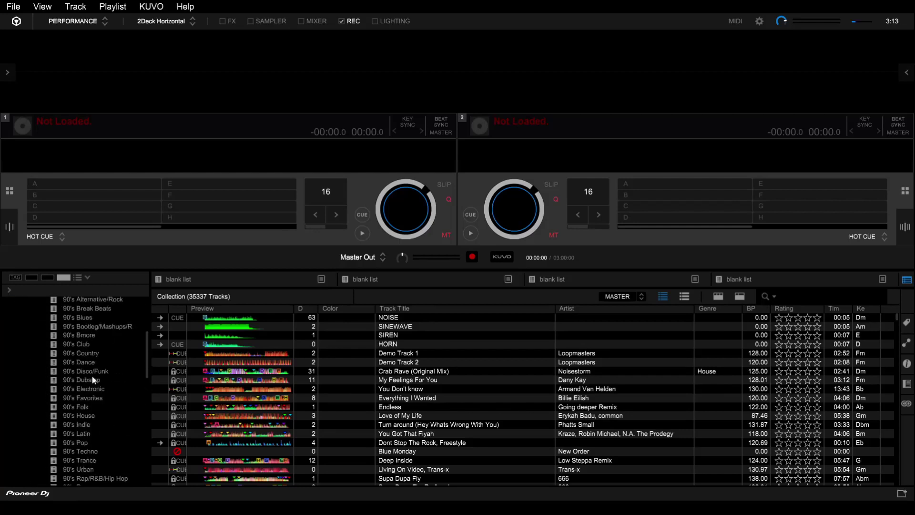
scroll(93, 367, "up", 3)
scroll(92, 371, "down", 3)
scroll(99, 410, "up", 3)
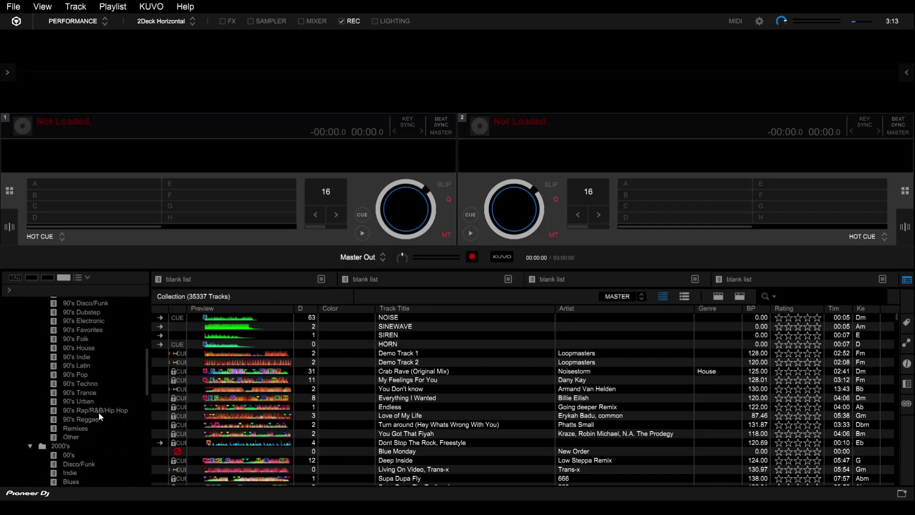
scroll(99, 411, "up", 5)
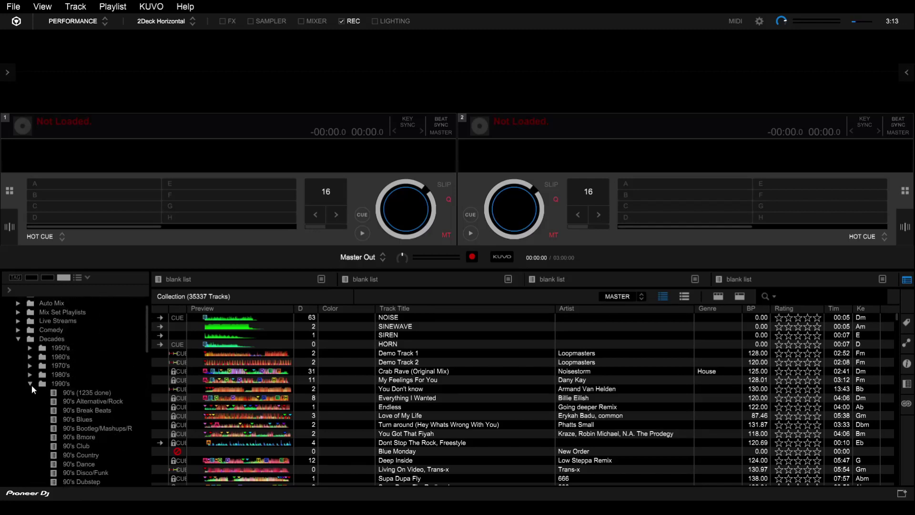
scroll(34, 392, "down", 10)
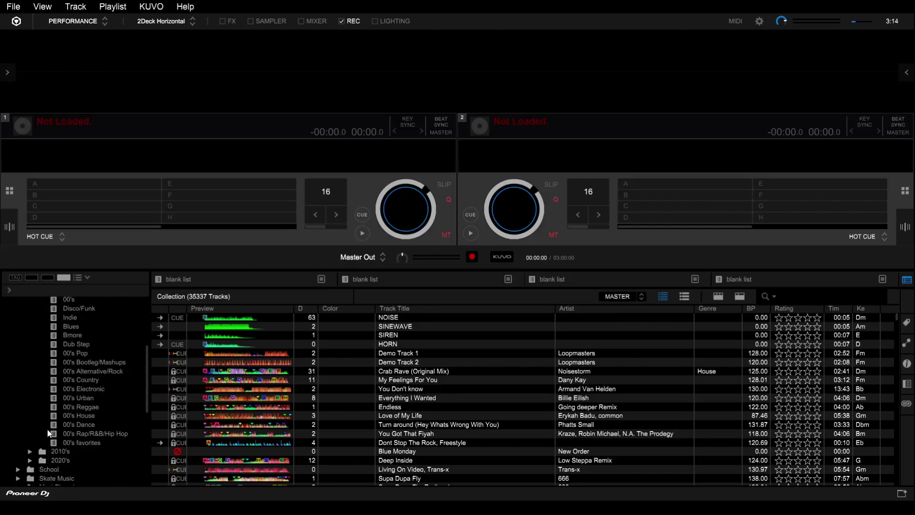
scroll(29, 363, "up", 4)
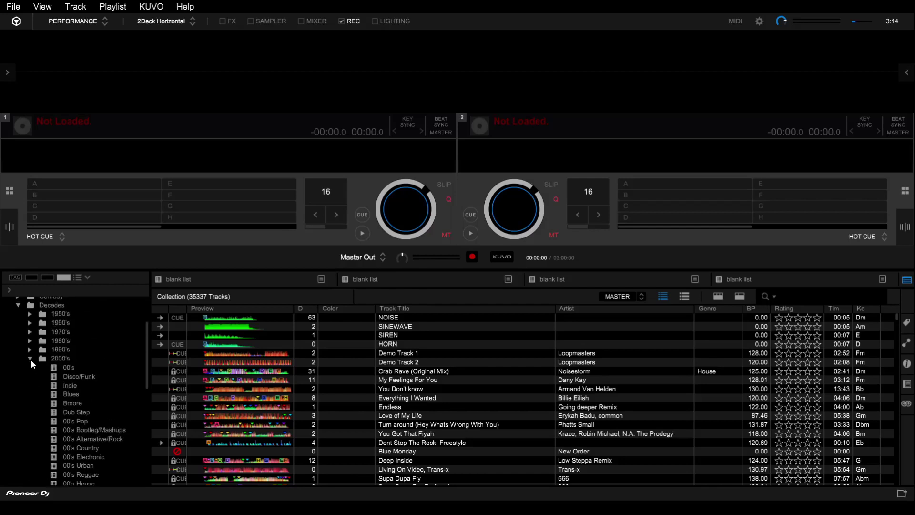
left_click(30, 359)
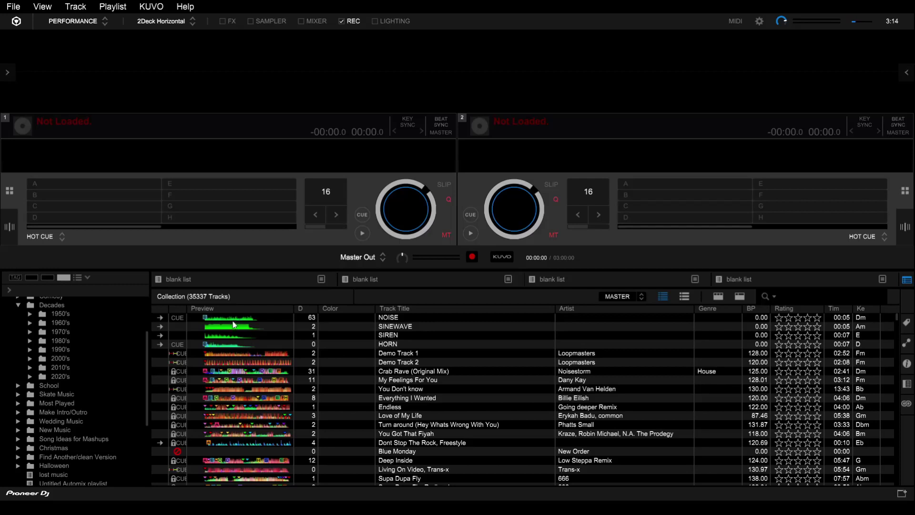
scroll(91, 342, "up", 5)
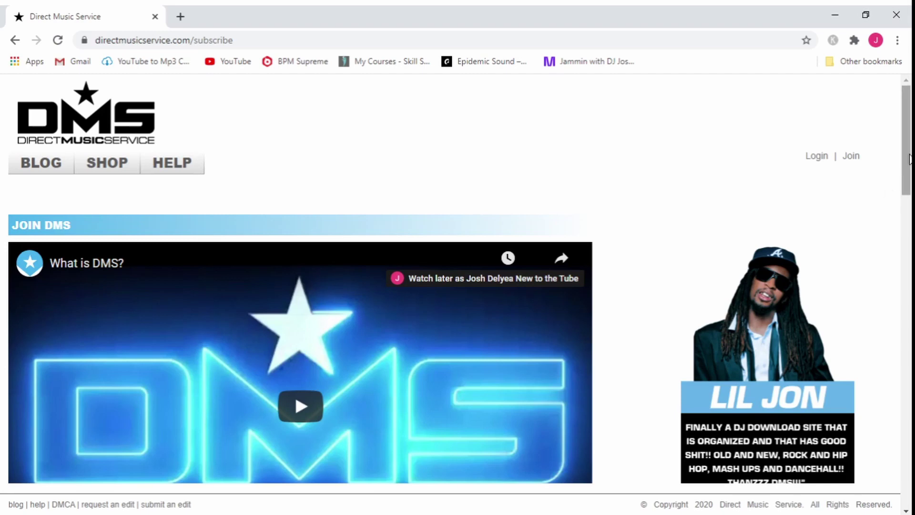
left_click_drag(910, 160, 901, 440)
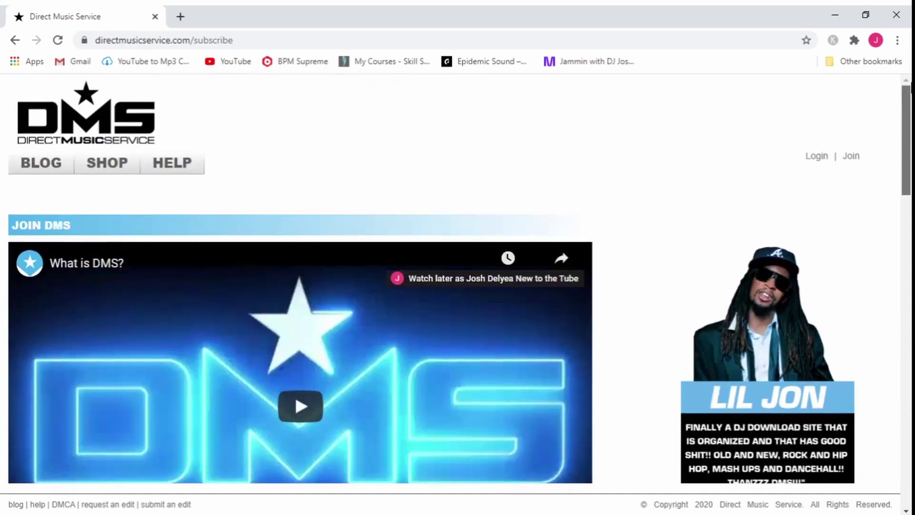
left_click_drag(907, 415, 906, 136)
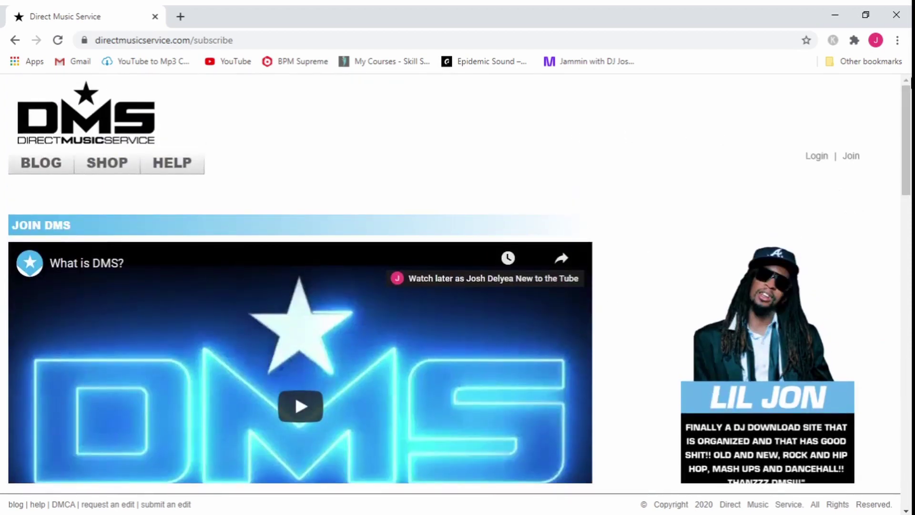
mouse_move(907, 135)
left_mouse_down()
mouse_move(906, 184)
mouse_move(906, 136)
left_mouse_up()
left_click(816, 157)
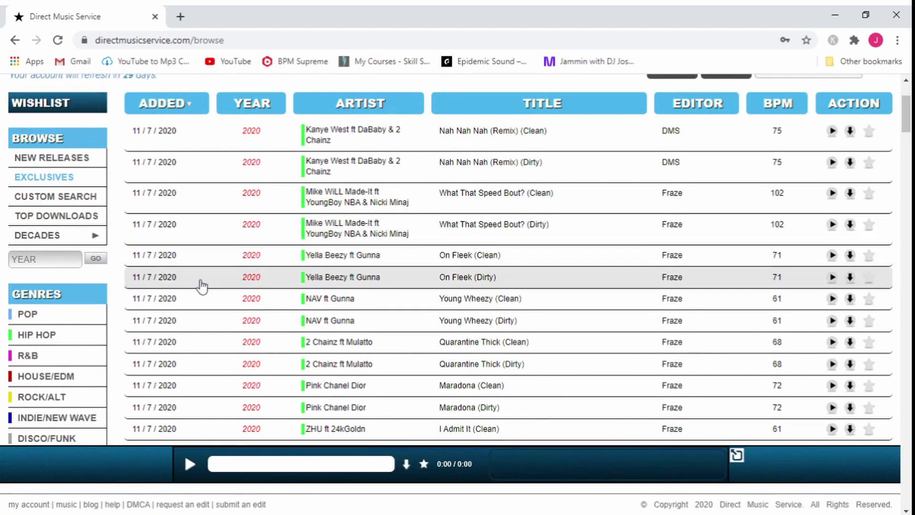
Open the 1990s track list from Direct Music Service's Decades browse menu.
left_click(73, 239)
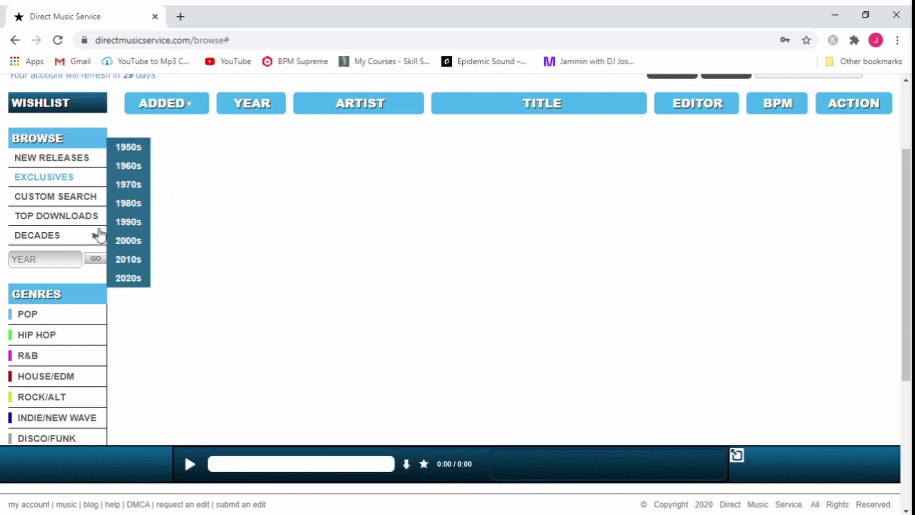
left_click(121, 224)
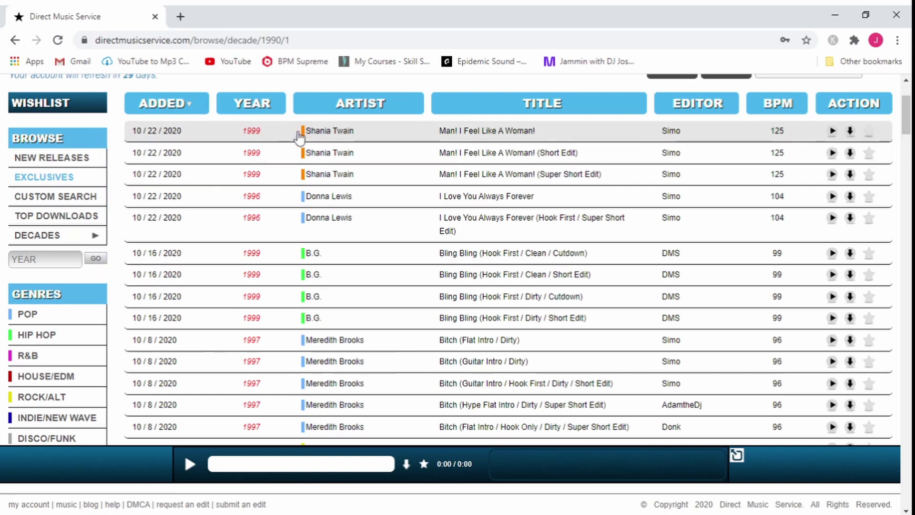
Sort the 1990s tracks by year, oldest first, and scroll through the first page.
left_click(282, 111)
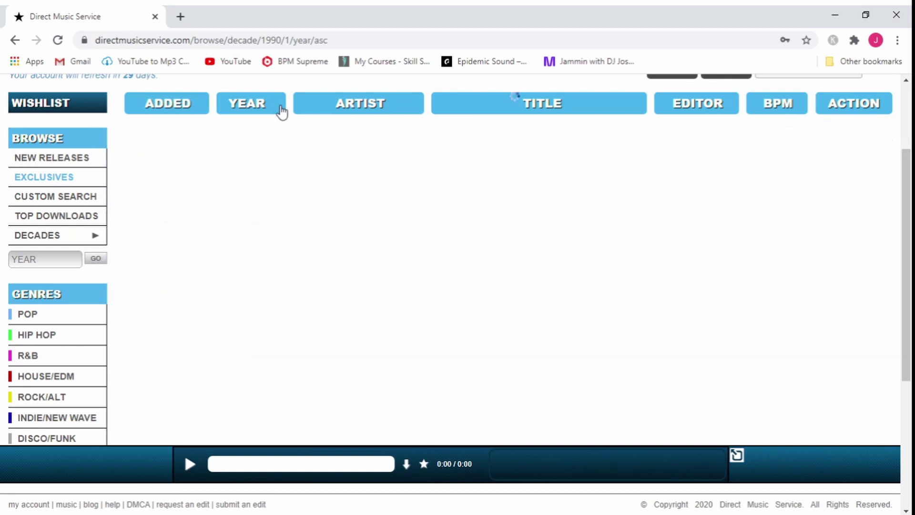
scroll(281, 112, "down", 2)
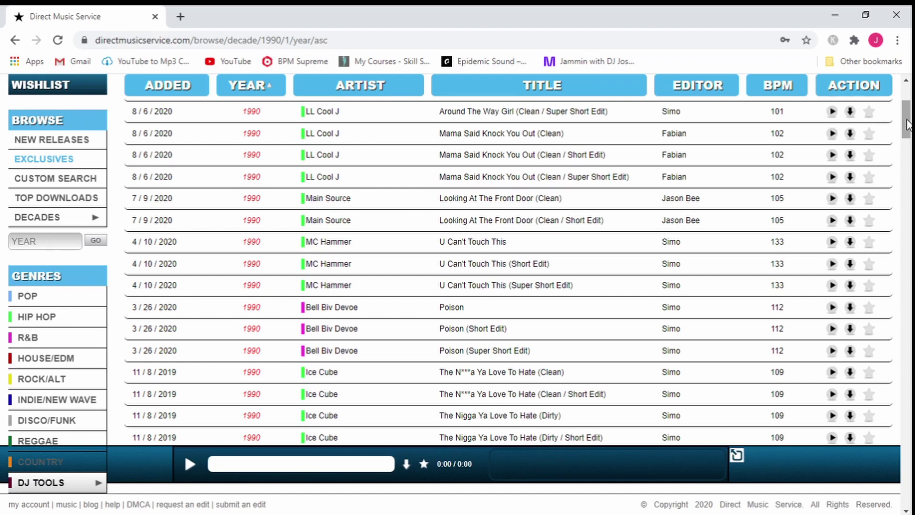
left_click_drag(909, 123, 906, 481)
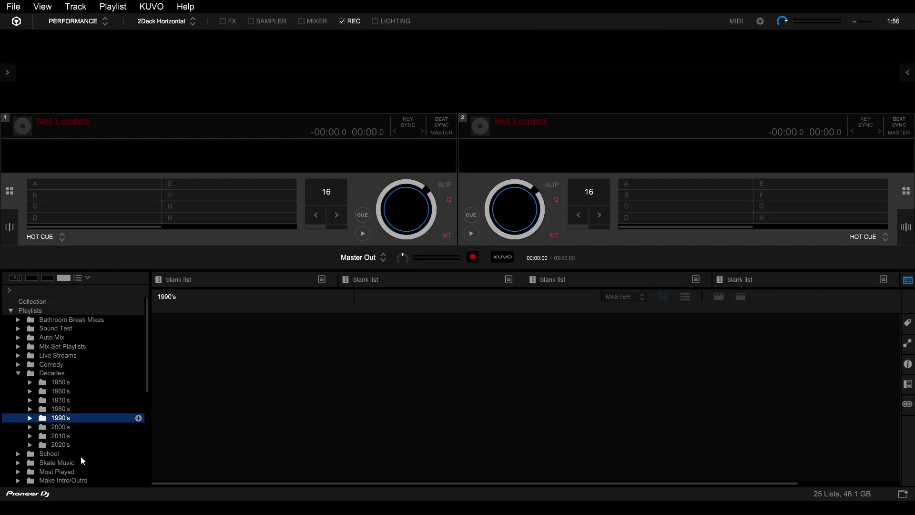
Expand the 1980's folder to reveal 80's (600 Done) and 80's favorites.
left_click(30, 409)
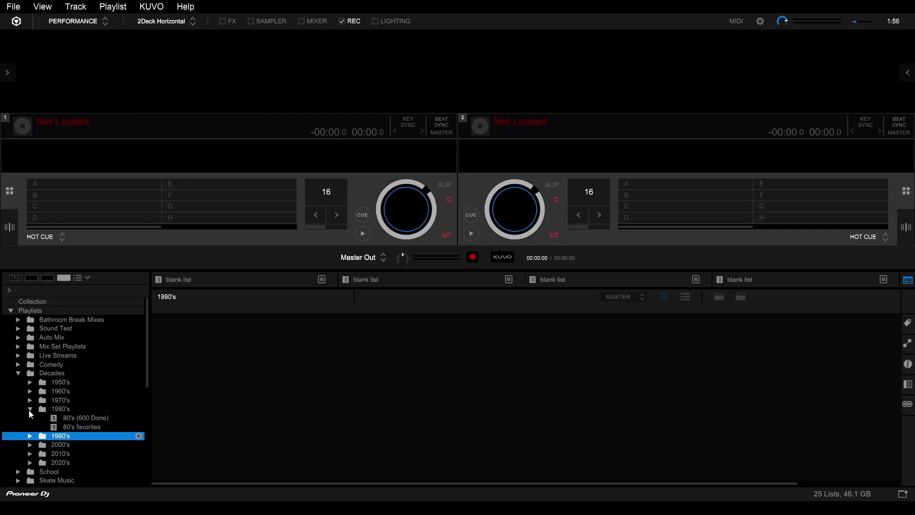
Expand the 1990's folder and open the 80's (600 Done) playlist to browse its tracks.
left_click(30, 437)
scroll(81, 470, "down", 3)
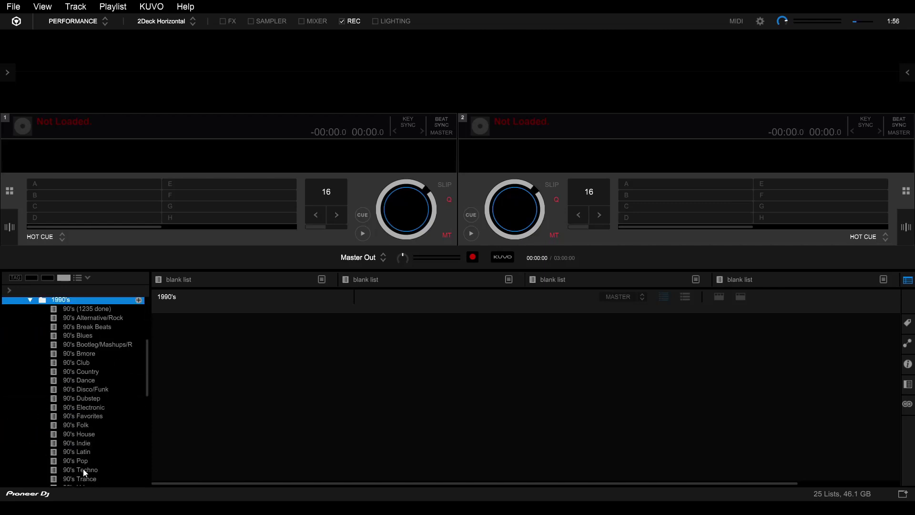
scroll(84, 463, "down", 5)
scroll(84, 463, "up", 4)
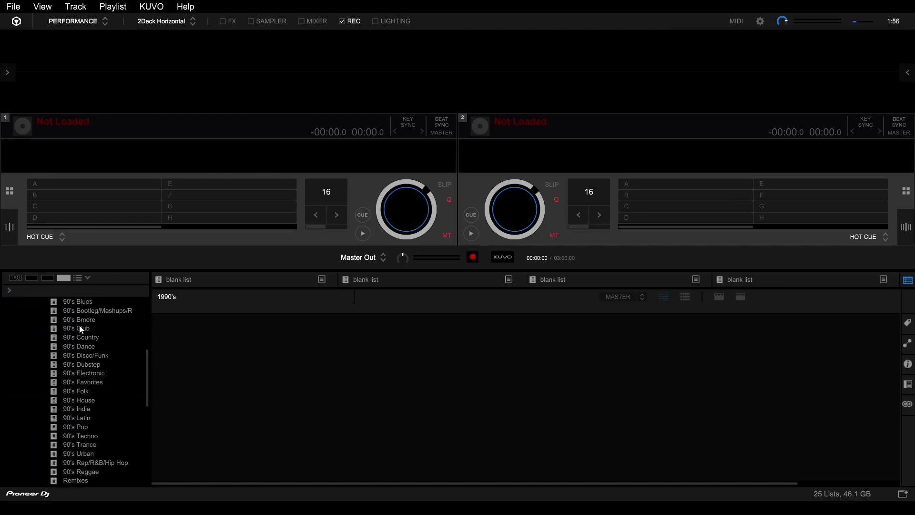
scroll(97, 384, "up", 5)
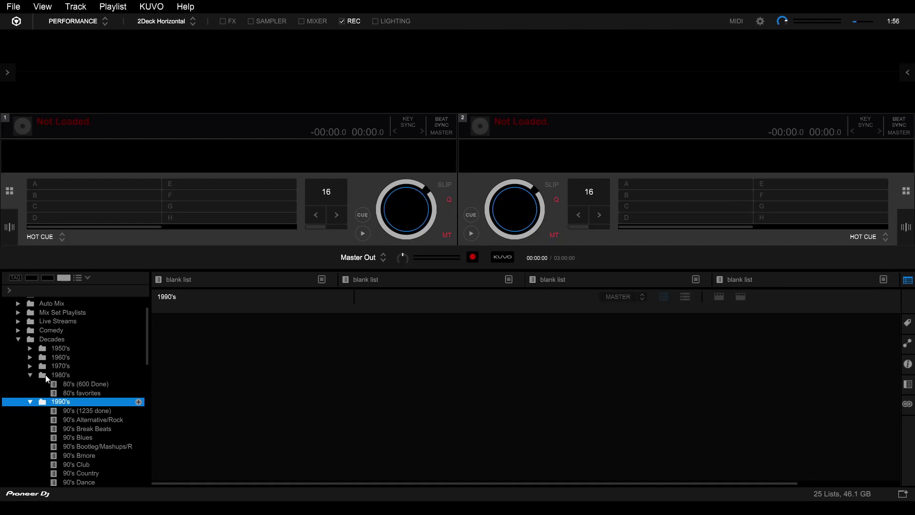
left_click(65, 383)
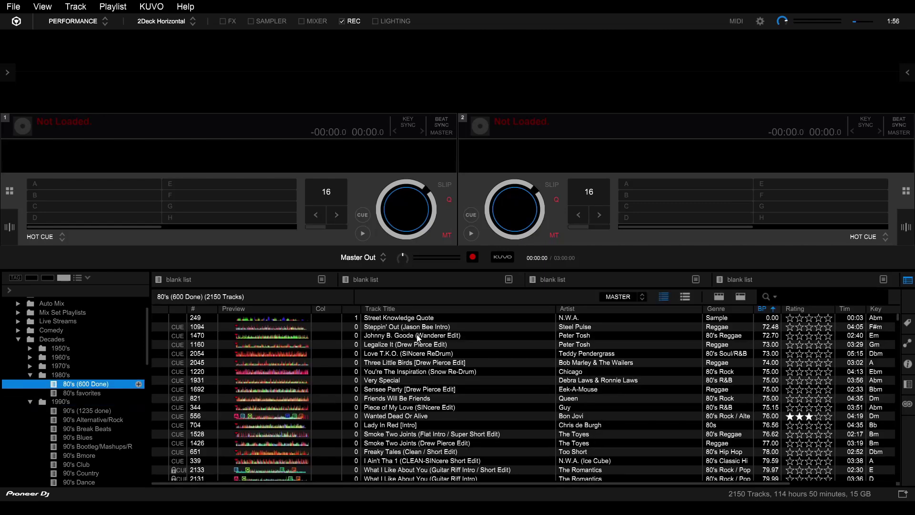
scroll(218, 382, "down", 20)
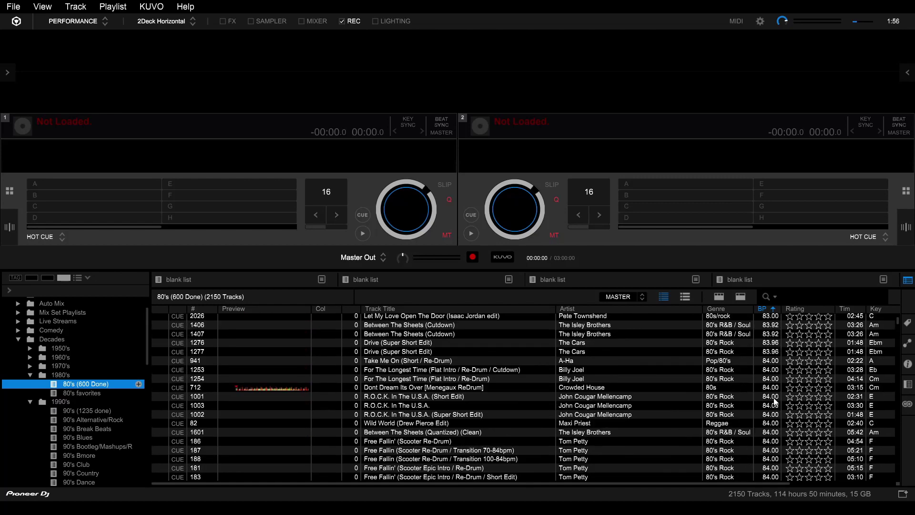
scroll(767, 397, "down", 15)
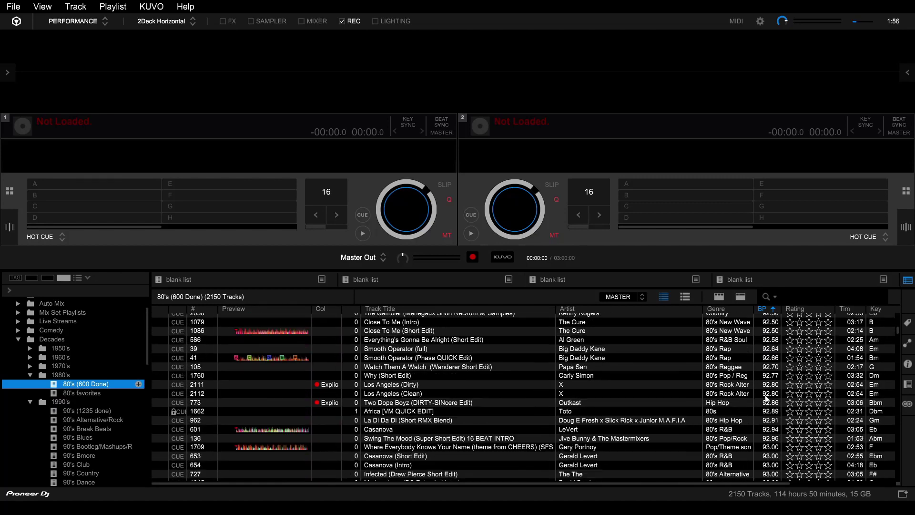
scroll(761, 404, "down", 3)
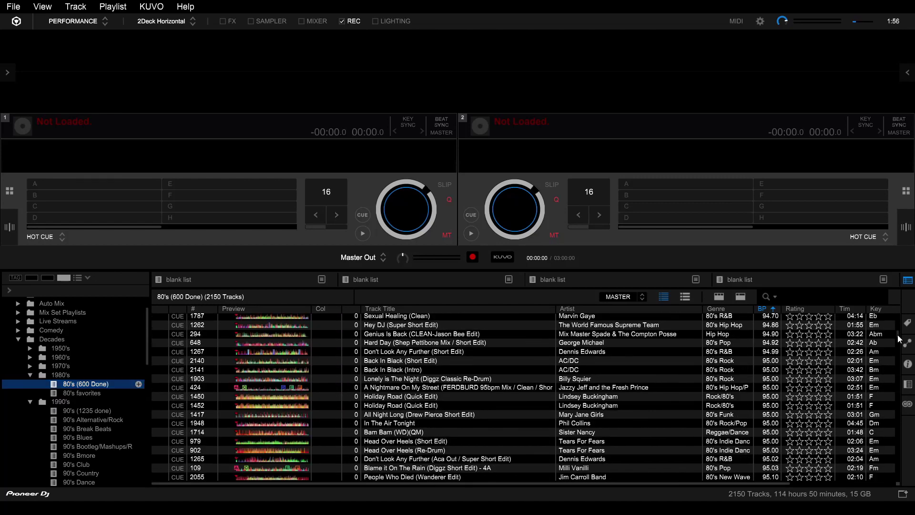
left_click_drag(898, 339, 900, 465)
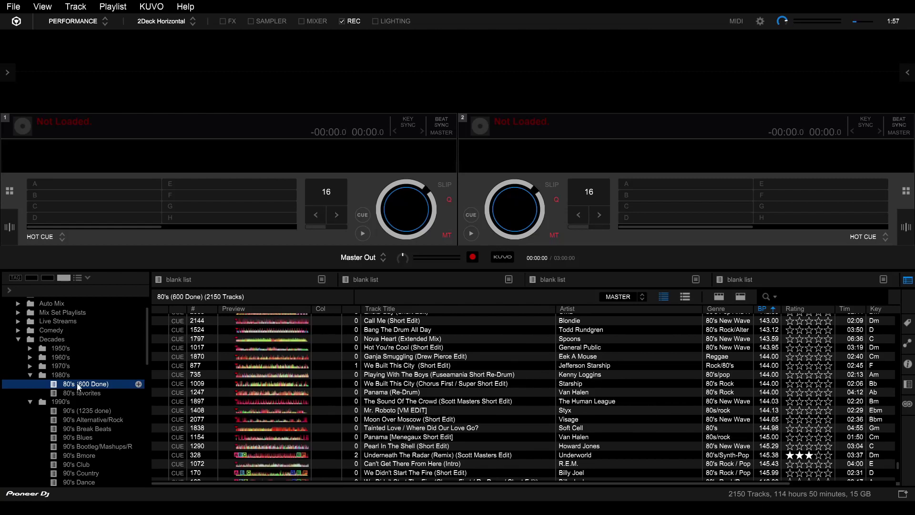
Check 80's favorites, return to 80's (600 Done), and remove the BPM sort.
left_click(84, 394)
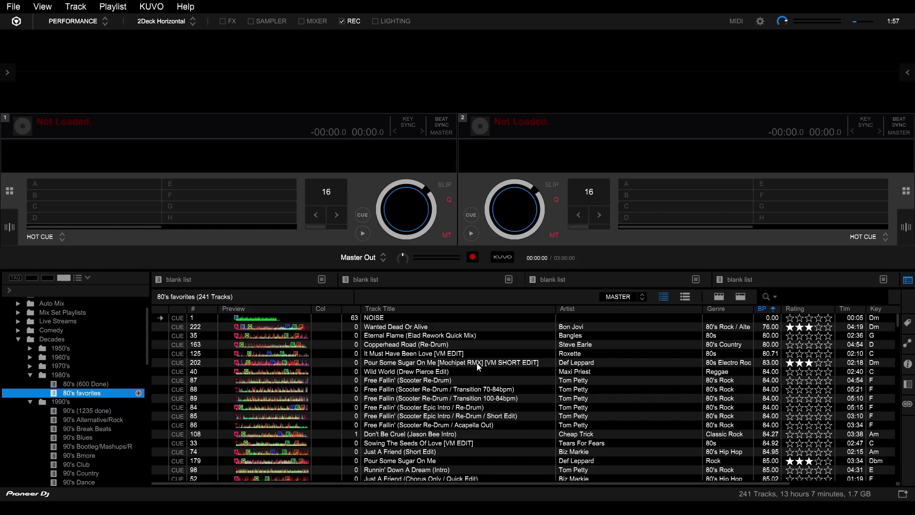
left_click(50, 385)
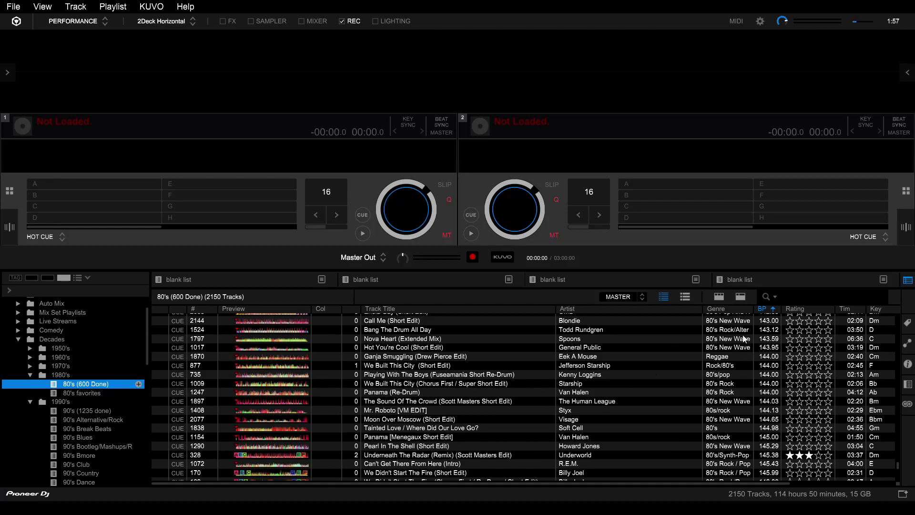
left_click(763, 308)
Sort the 80's (600 Done) tracks by genre and scroll through the genre groups.
left_click(739, 310)
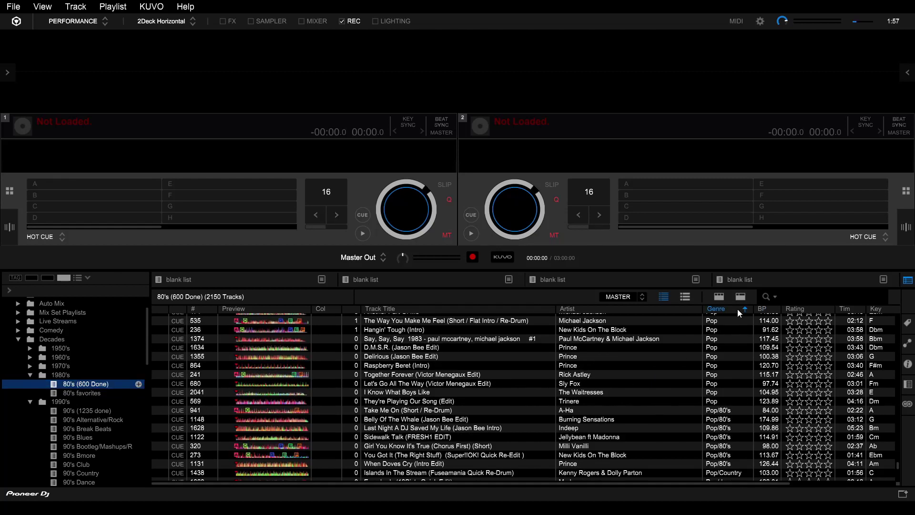
scroll(743, 367, "up", 15)
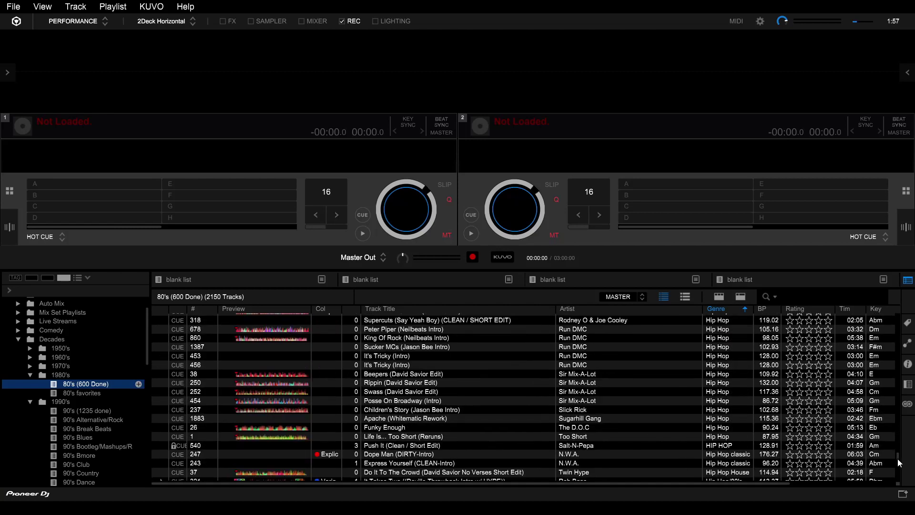
left_click_drag(901, 458, 902, 329)
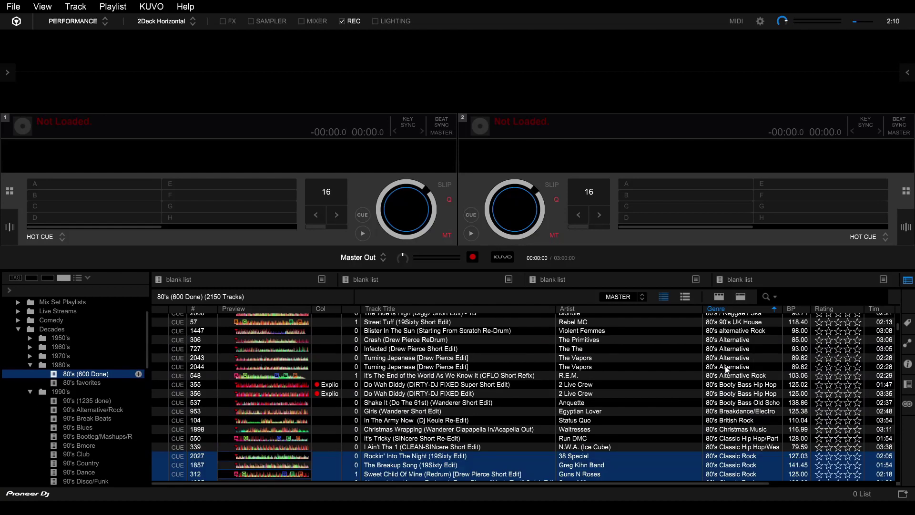
scroll(691, 381, "up", 1)
Add an 80's Alternative playlist to the 1980's folder and start another new genre playlist.
left_click(37, 365)
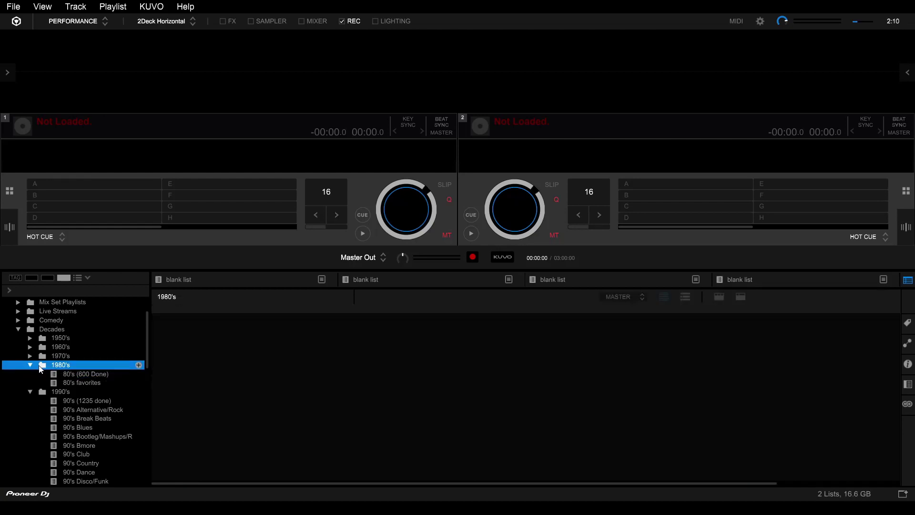
key("ctrl+n")
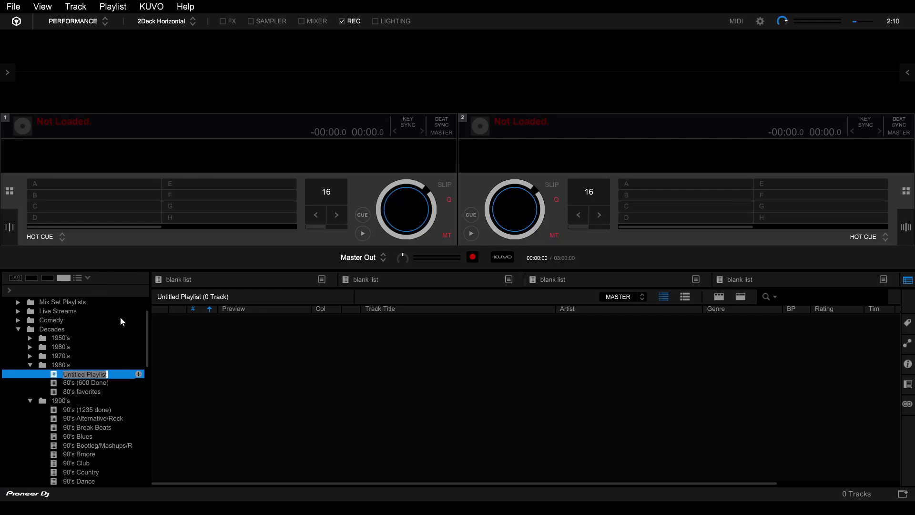
type("80's Alternative")
left_click(83, 384)
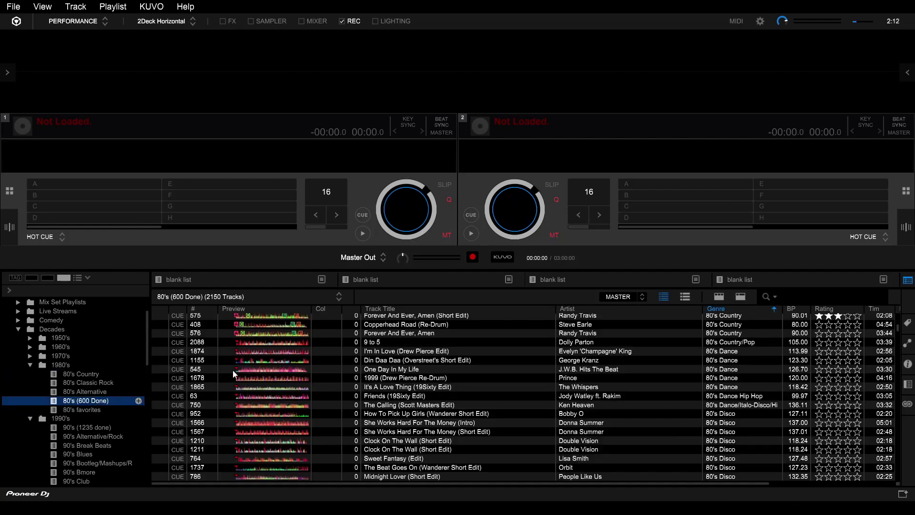
left_click(68, 365)
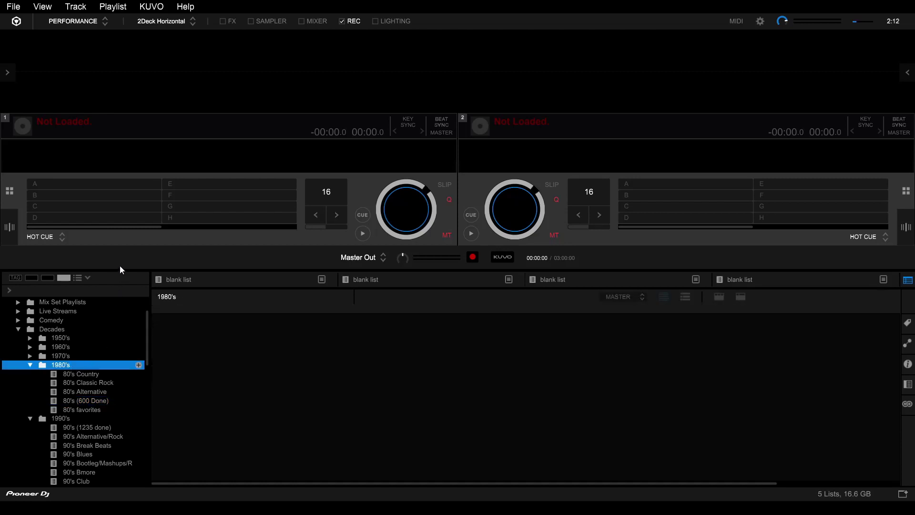
key("ctrl+n")
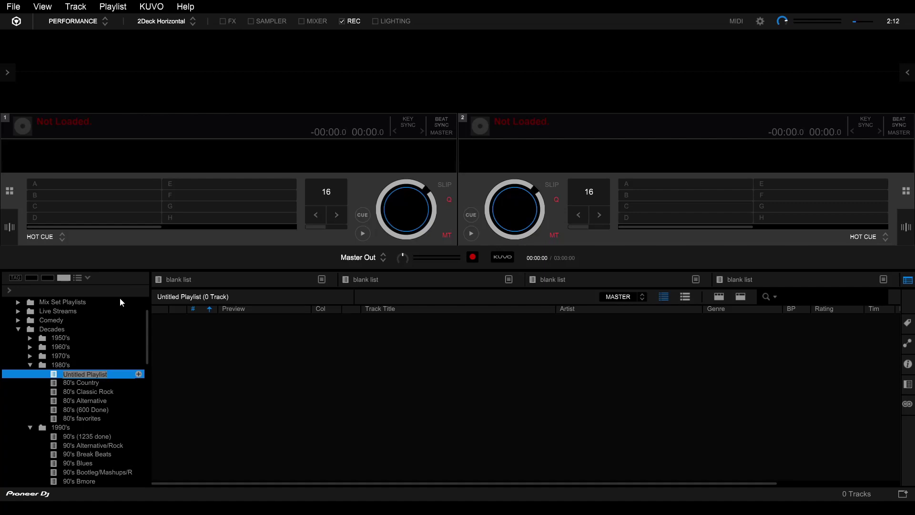
type("80")
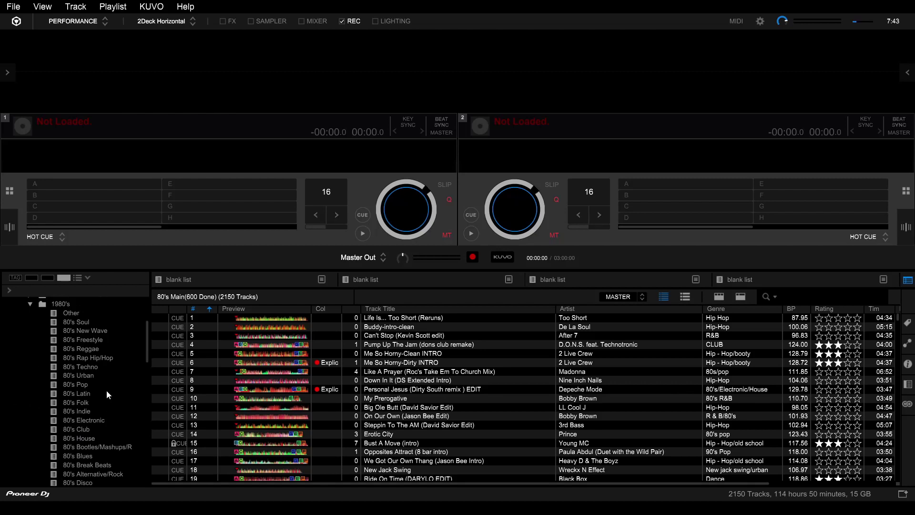
Sort the 80's Main(600 Done) tracks by genre ascending, untagged tracks first.
scroll(107, 395, "down", 4)
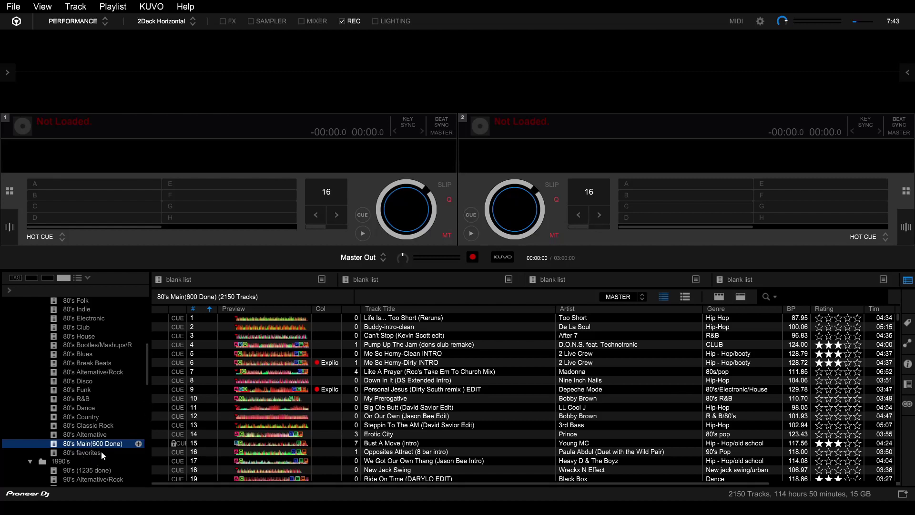
scroll(62, 470, "up", 5)
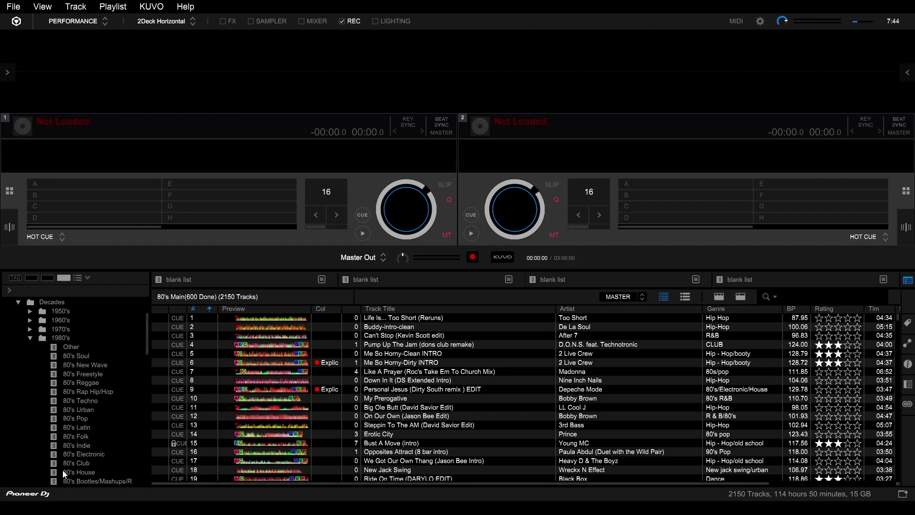
left_click(745, 309)
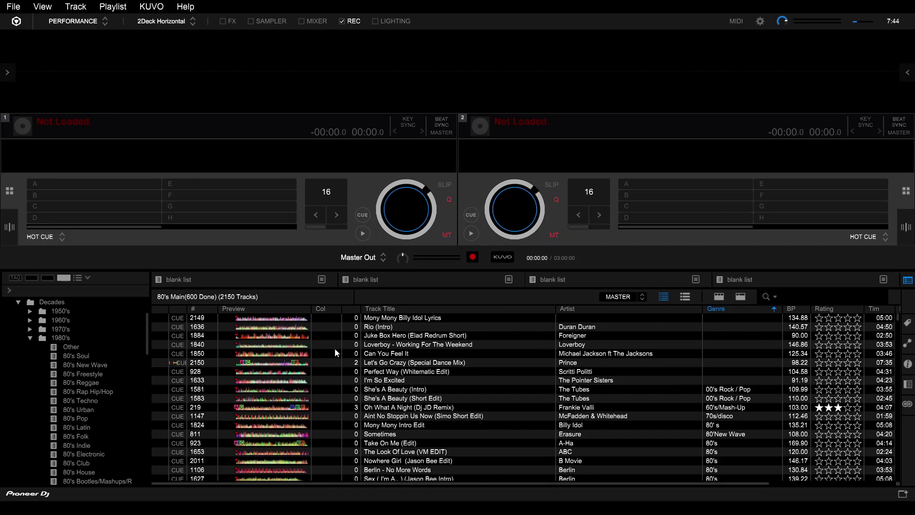
Select The Tubes' two She's A Beauty tracks and drop them into 80's New Wave.
left_click(739, 315)
scroll(723, 357, "down", 10)
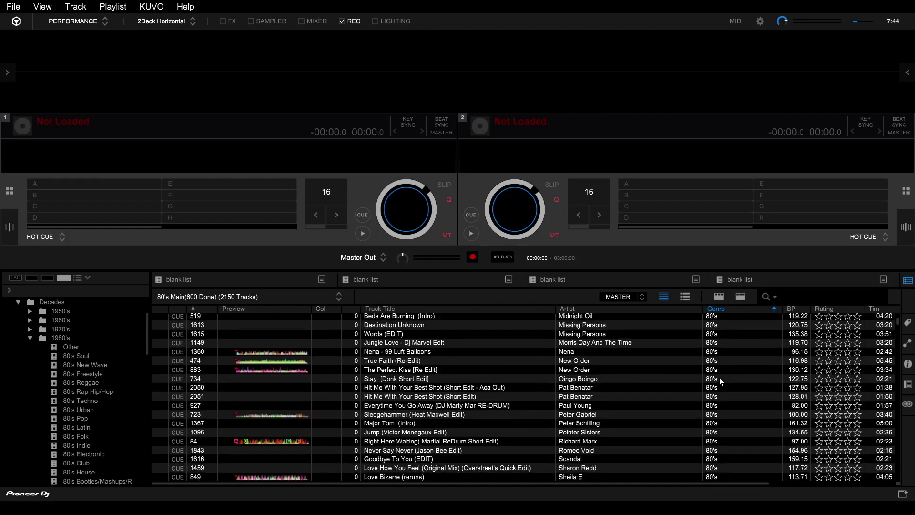
scroll(719, 377, "down", 10)
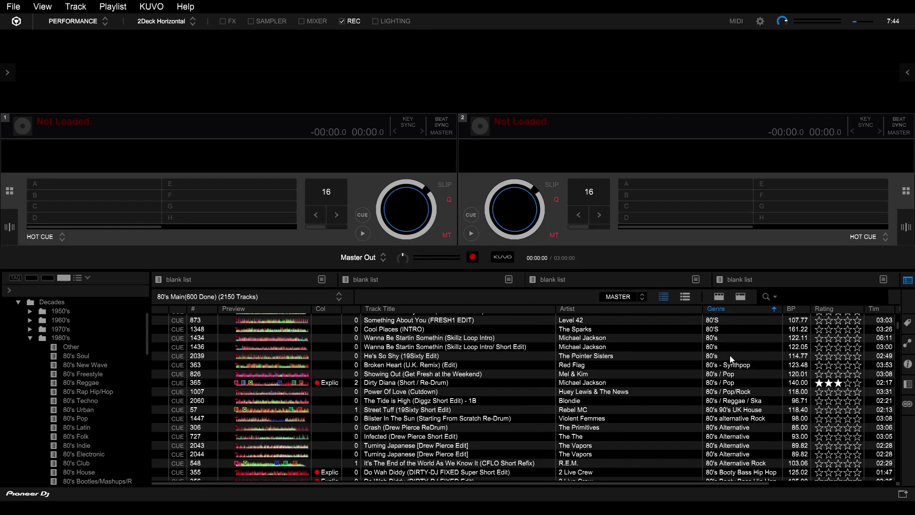
left_click(731, 357, "shift")
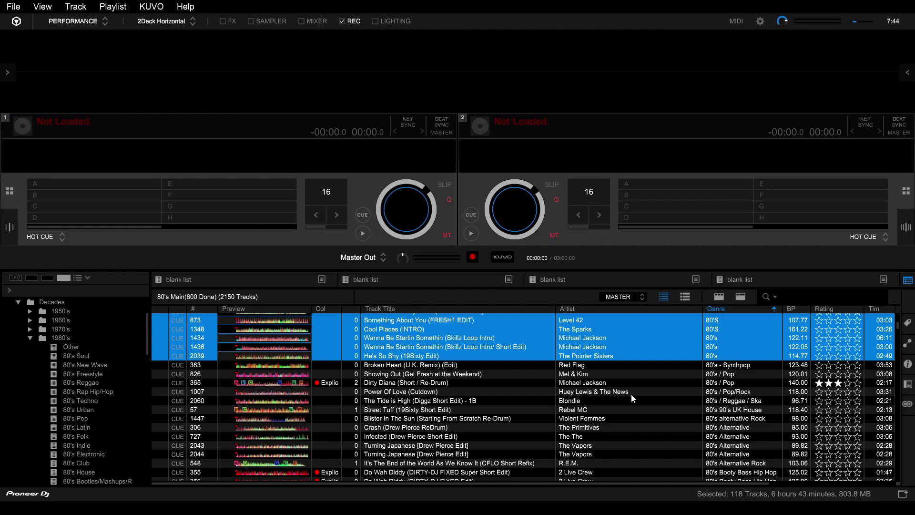
scroll(630, 392, "down", 3)
scroll(627, 390, "up", 5)
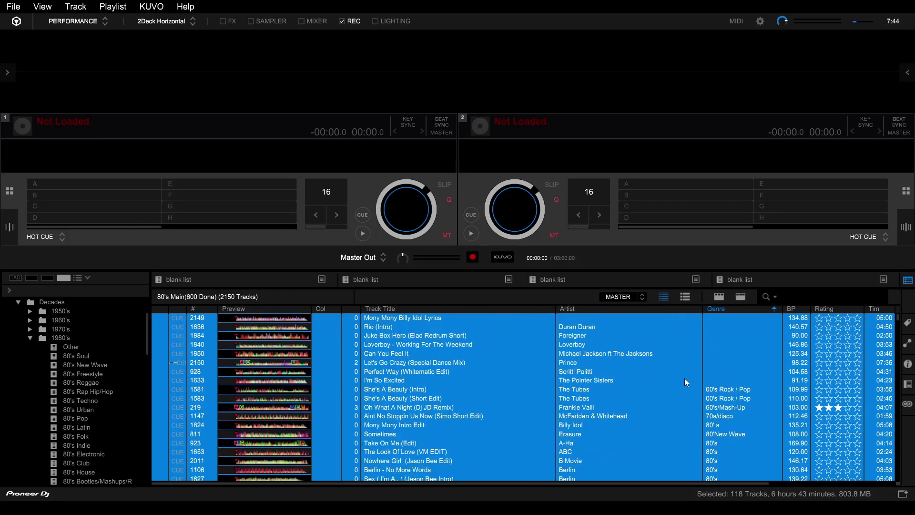
left_click(725, 390)
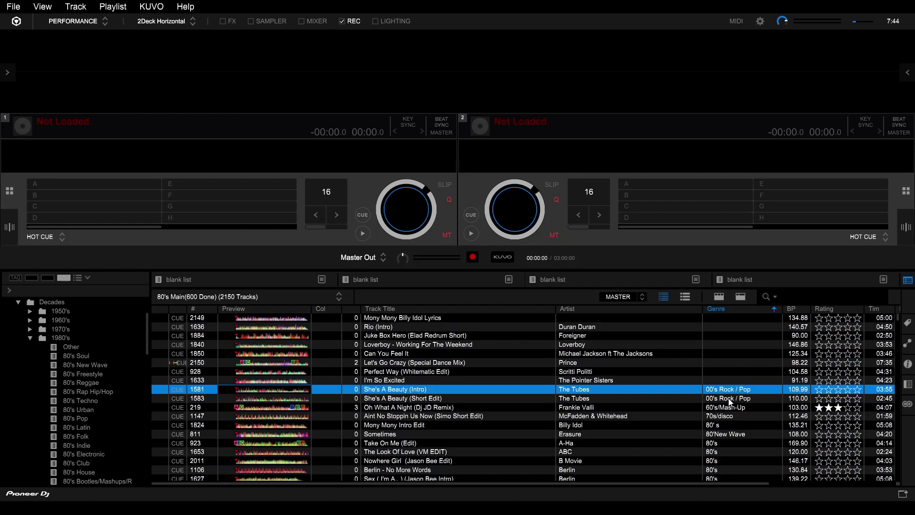
left_click(730, 399, "shift")
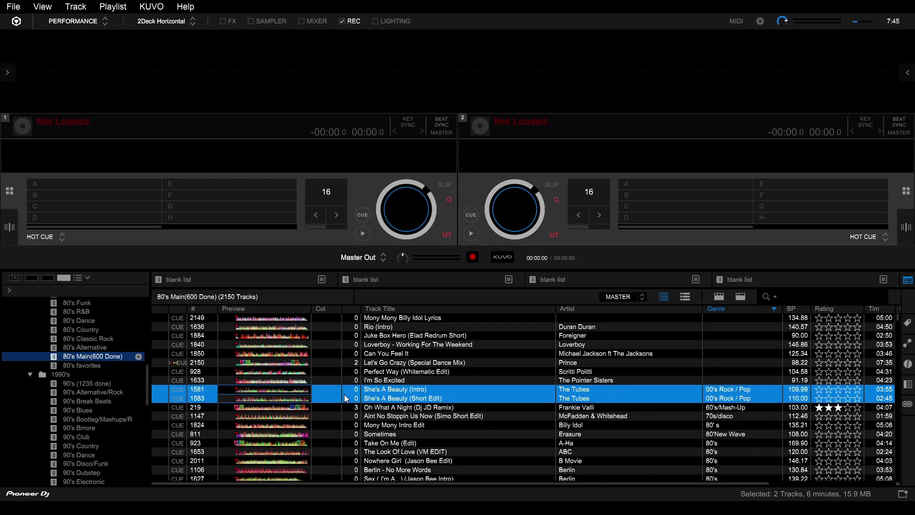
left_click_drag(176, 380, 93, 334)
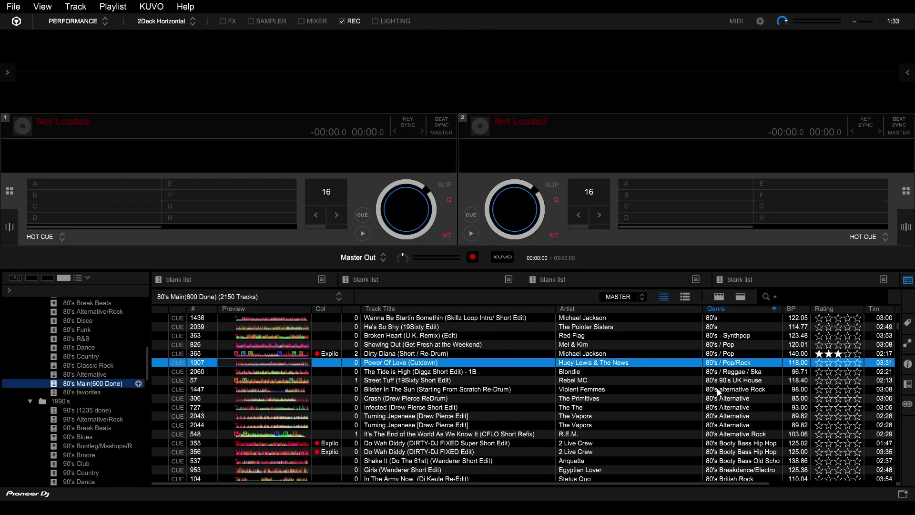
Add the six tracks from Blister In The Sun to It's The End of the World to 80's Alternative and Rock.
scroll(719, 392, "down", 2)
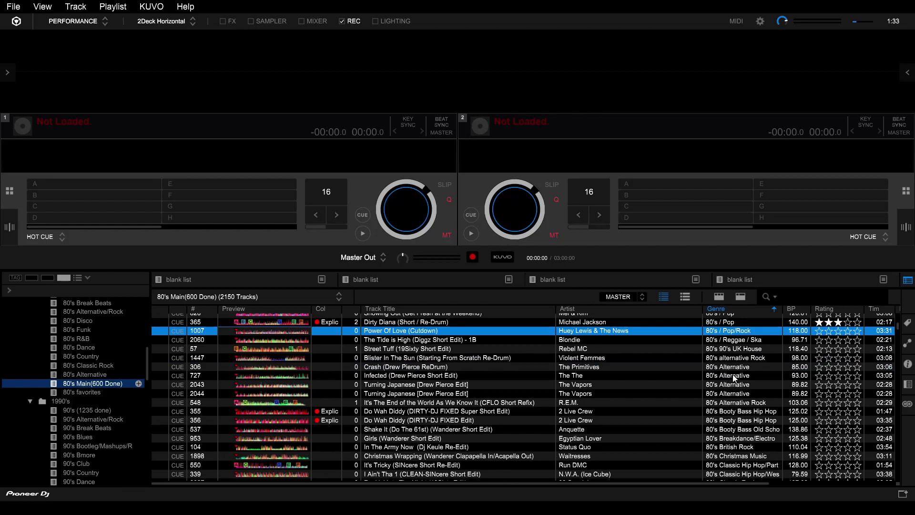
left_click(741, 359)
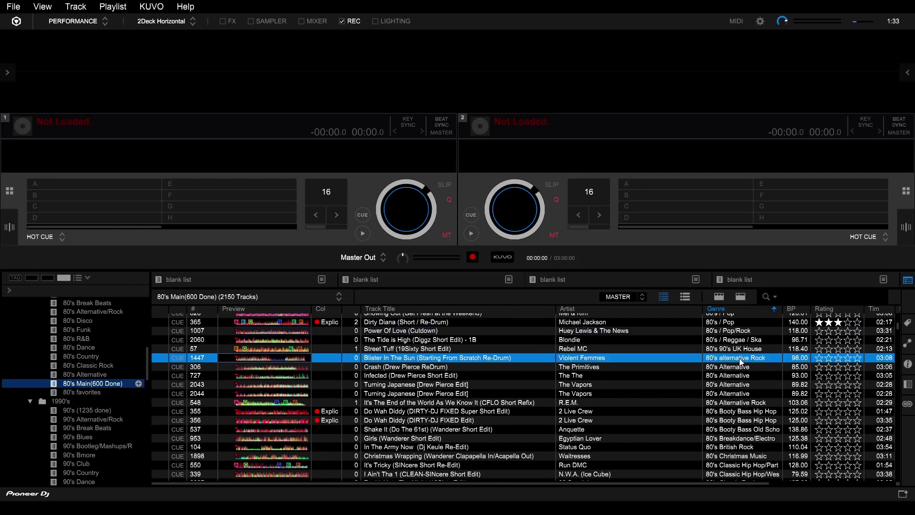
left_click(747, 403, "shift")
left_click_drag(171, 370, 98, 373)
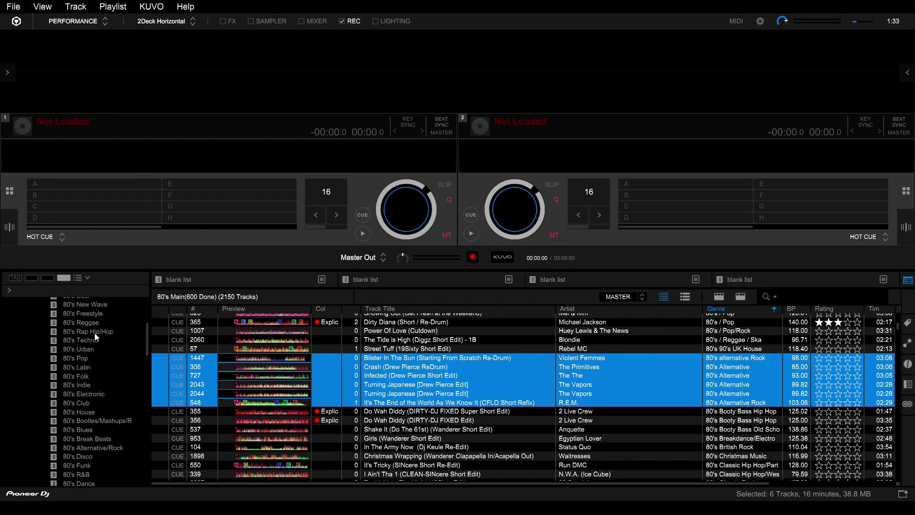
scroll(95, 331, "up", 10)
left_click_drag(198, 395, 89, 421)
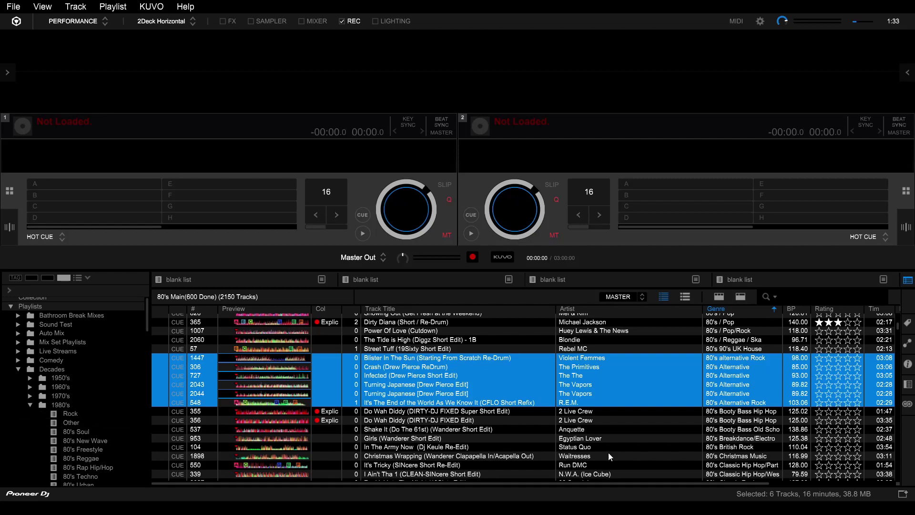
File the three Booty Bass tracks into the 80's Techno playlist.
scroll(608, 453, "down", 4)
scroll(715, 381, "up", 1)
left_click(744, 348)
left_click(751, 365, "shift")
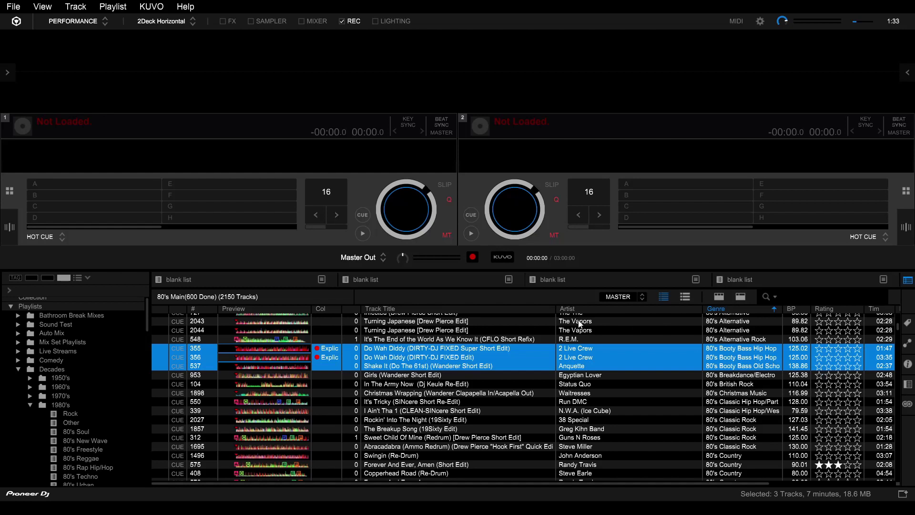
left_click_drag(601, 356, 92, 418)
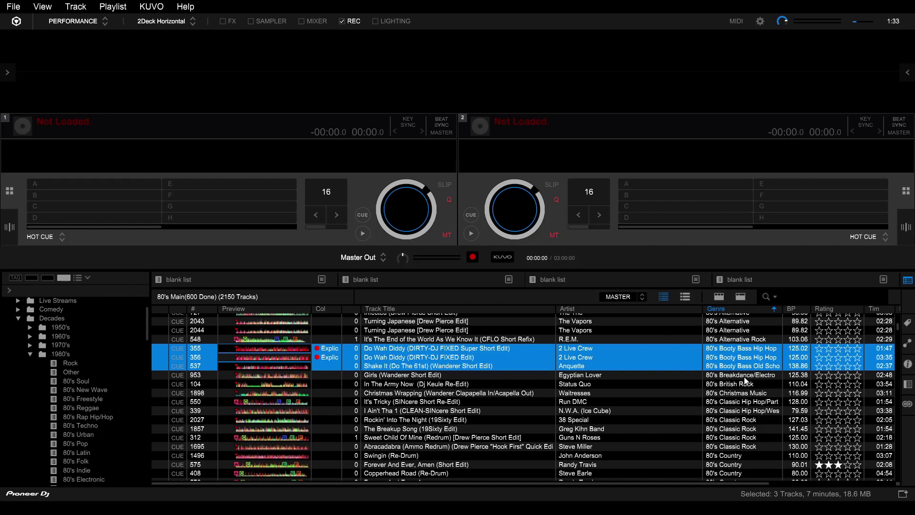
Add Girls (Wanderer Short Edit) to 80's Electronic and In The Army Now to an 80's playlist.
left_click_drag(746, 376, 104, 473)
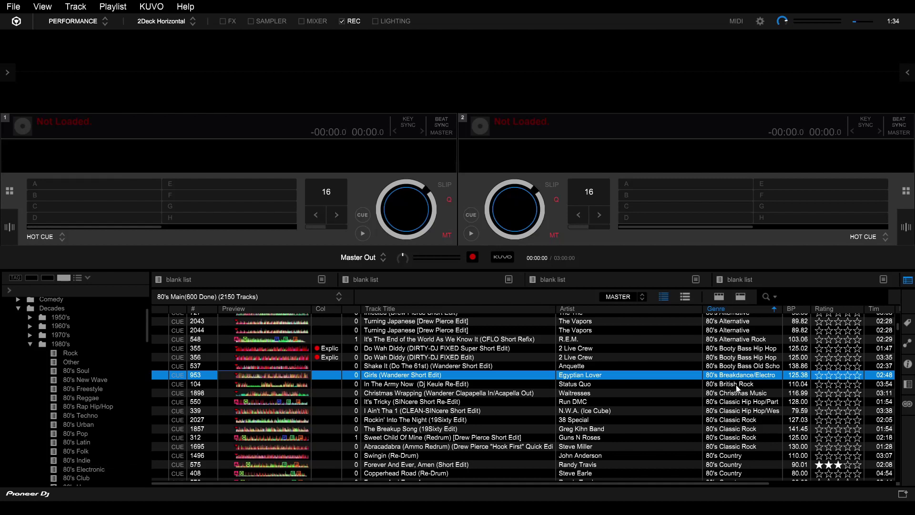
left_click_drag(737, 386, 58, 435)
left_click(725, 393)
scroll(722, 352, "down", 3)
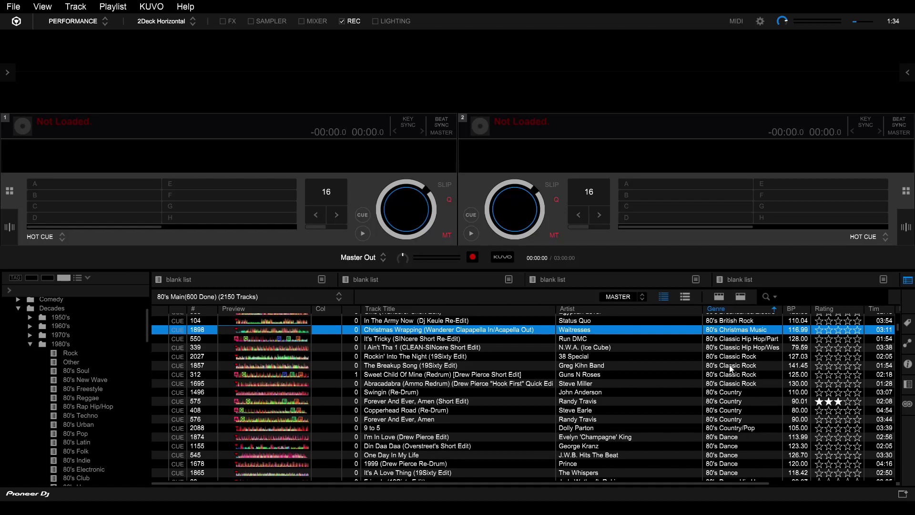
Copy the two Classic Hip Hop tracks to 80's Rap Hip/Hop and the four Classic Rock tracks to an 80's playlist.
left_click(743, 340)
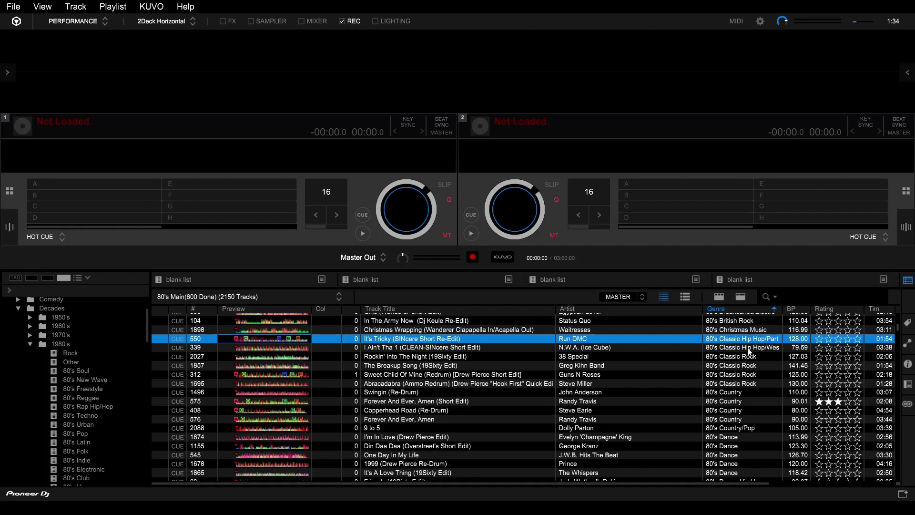
left_click(749, 348, "shift")
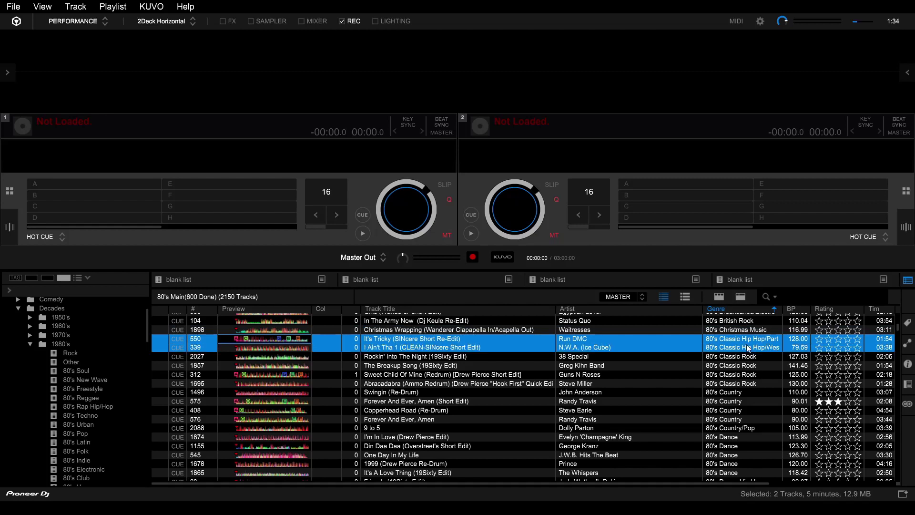
left_click_drag(169, 414, 99, 407)
left_click(749, 358)
left_click(746, 384, "shift")
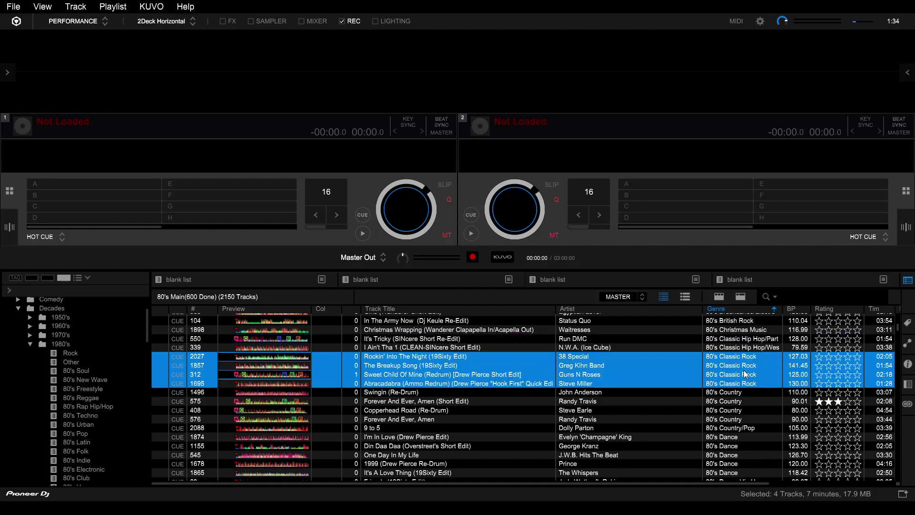
left_click_drag(214, 416, 105, 379)
Copy the five Country tracks to 80's Country and the seven Dance tracks to 80's Dance.
left_click(734, 395)
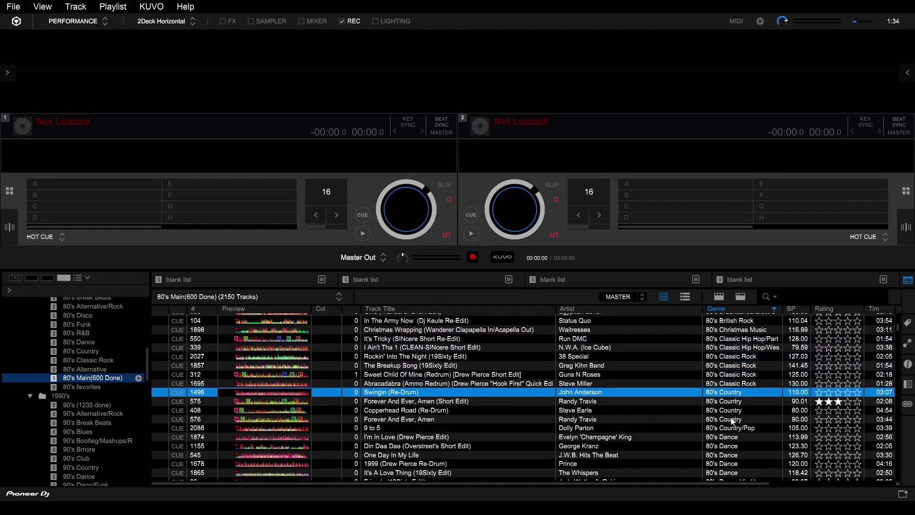
scroll(735, 410, "down", 2)
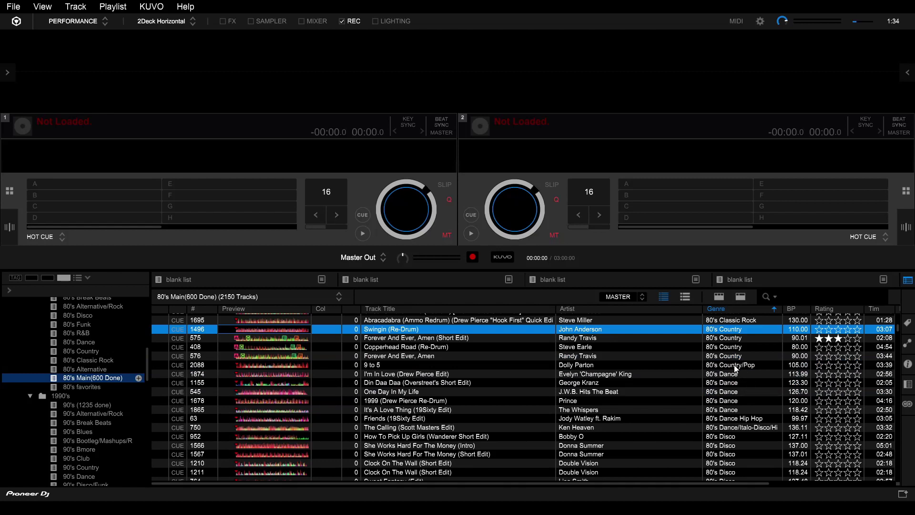
left_click(735, 365, "shift")
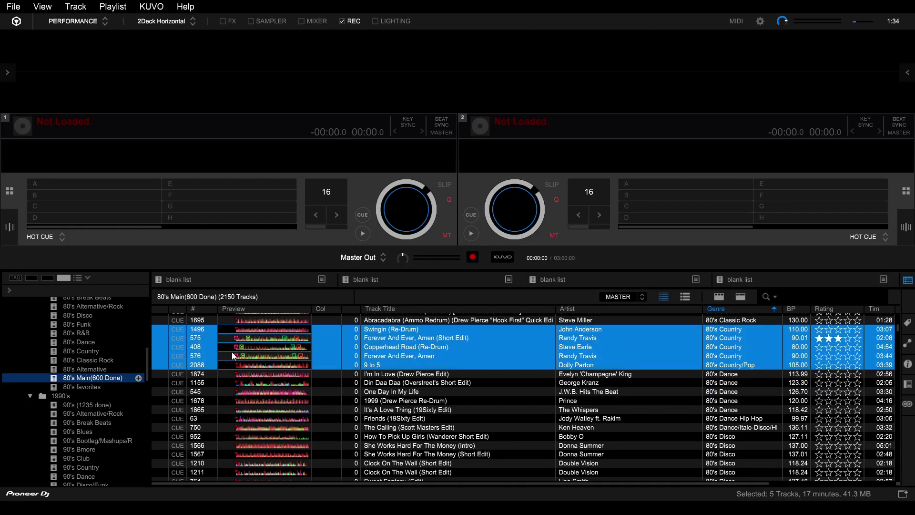
left_click_drag(232, 356, 737, 365)
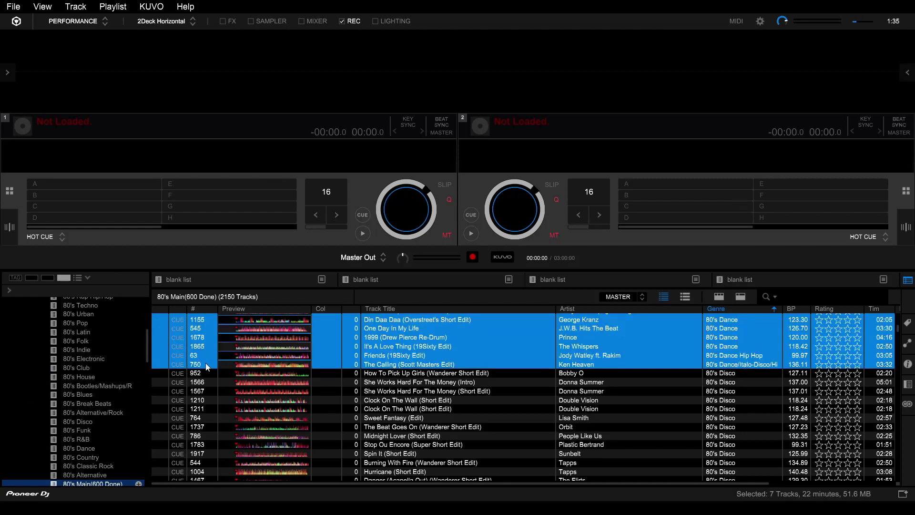
left_click_drag(158, 364, 86, 451)
Copy the 66 disco tracks, How To Pick Up Girls onward, into 80's Disco.
left_click(746, 377)
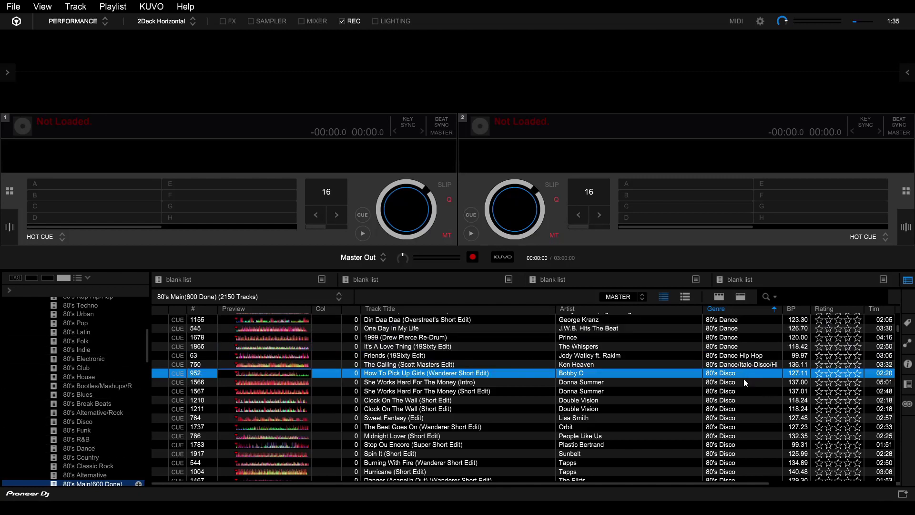
scroll(743, 379, "down", 6)
scroll(737, 382, "down", 15)
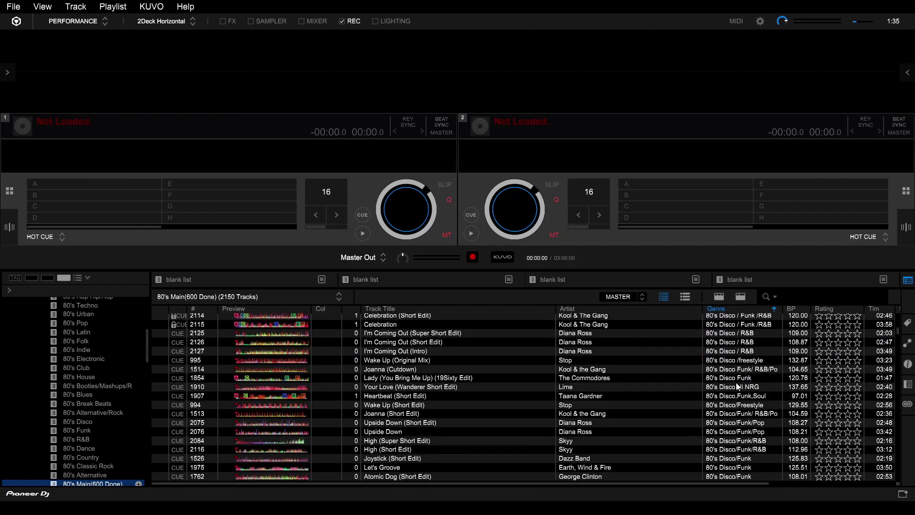
scroll(734, 386, "down", 1)
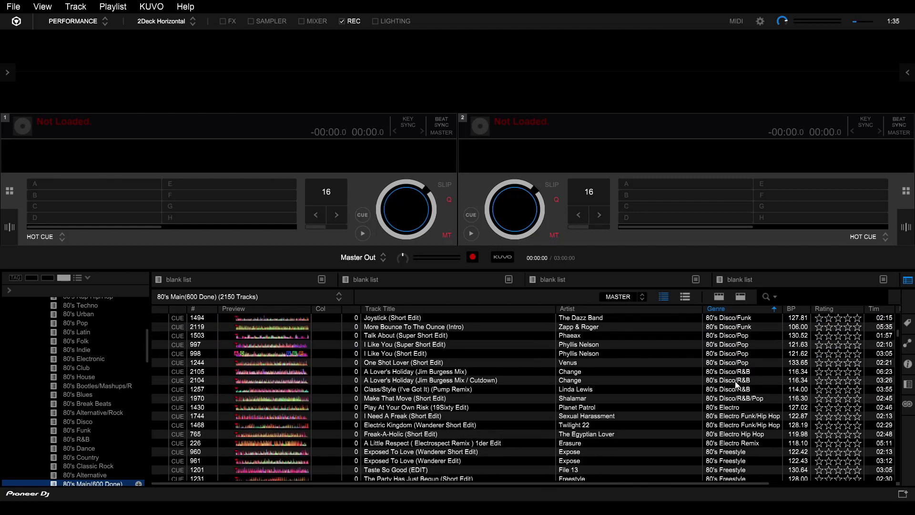
left_click(730, 398, "shift")
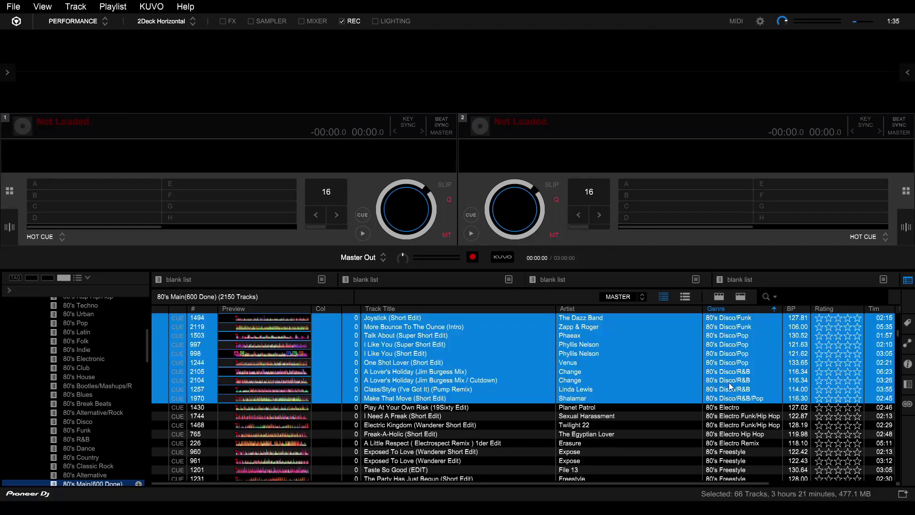
left_click_drag(730, 398, 98, 390)
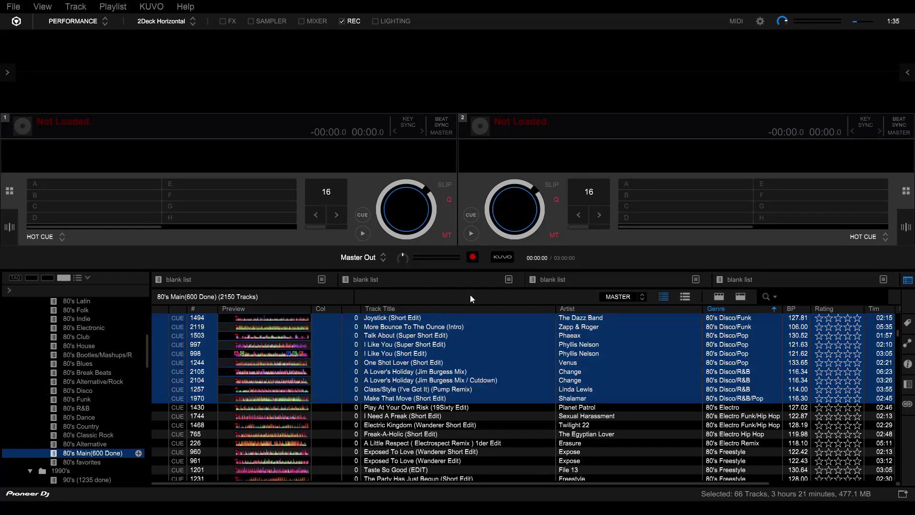
Copy the 18 tracks from Watching You to Celebration into 80's Funk.
scroll(576, 385, "up", 5)
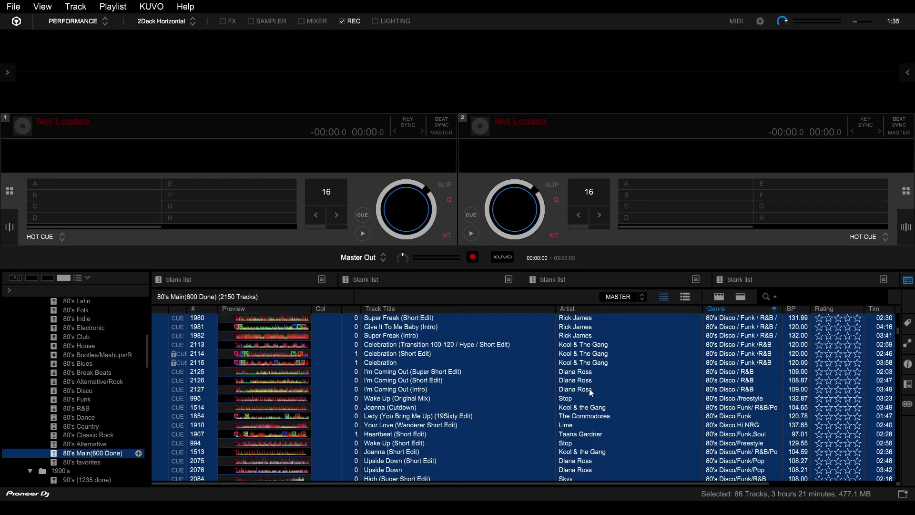
scroll(634, 382, "up", 4)
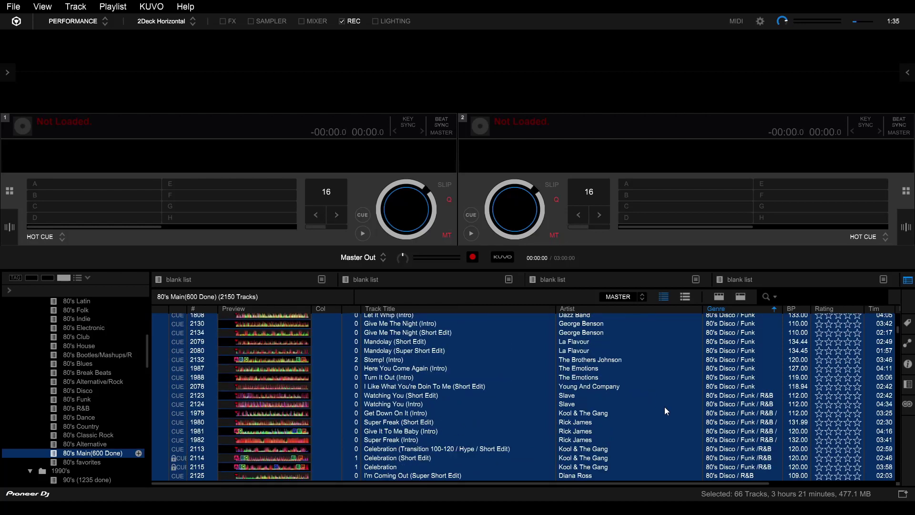
scroll(723, 410, "up", 4)
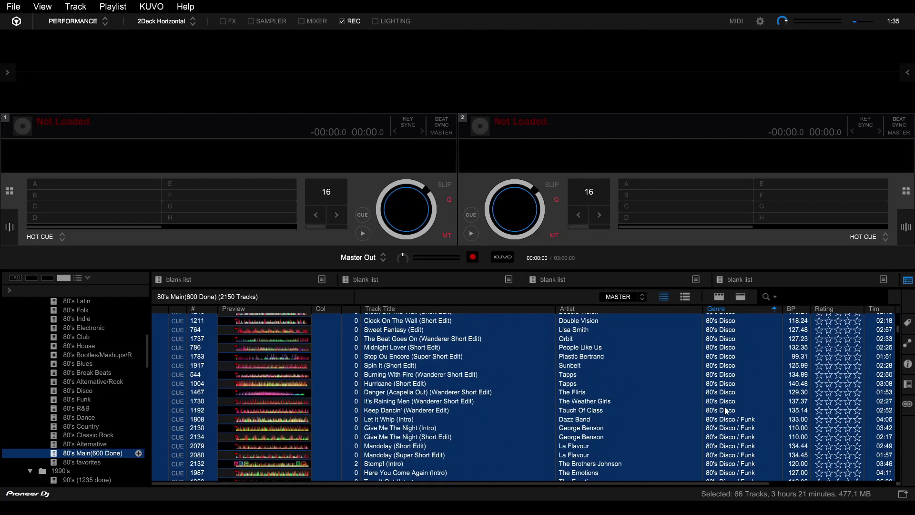
scroll(727, 418, "down", 1)
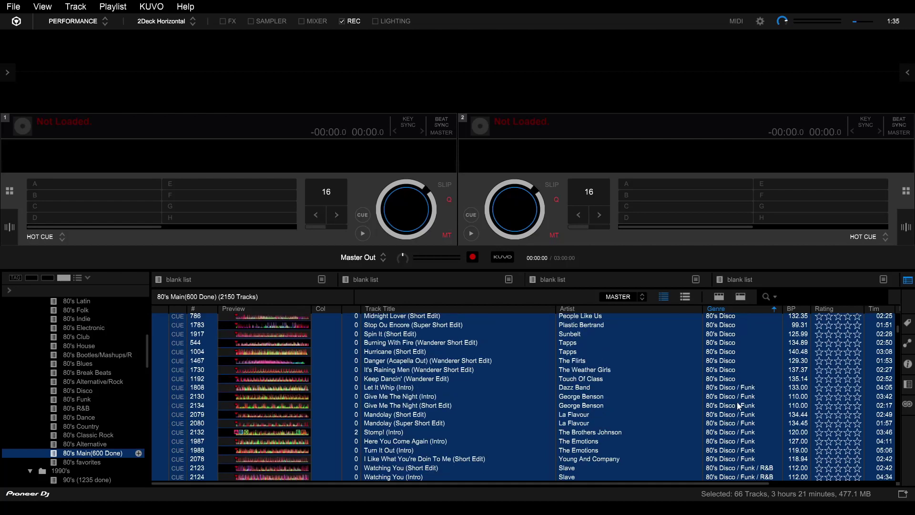
left_click(745, 391)
scroll(765, 425, "down", 6)
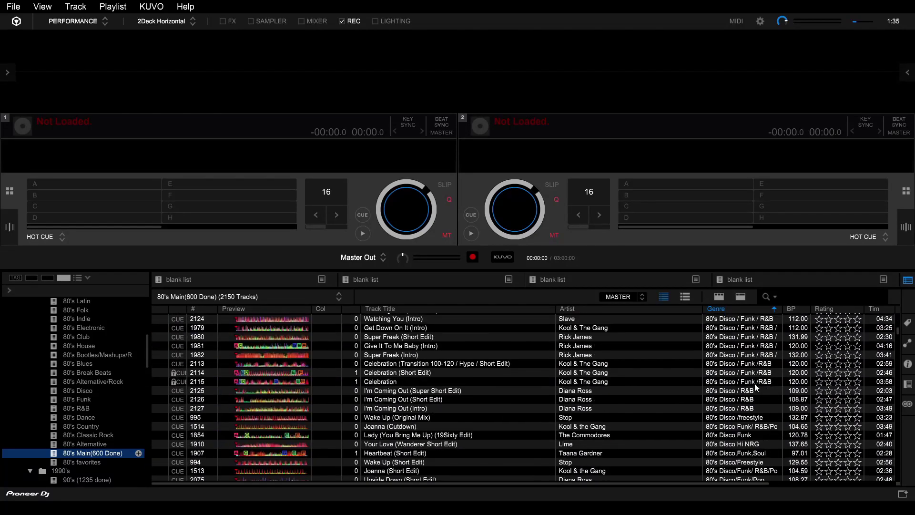
left_click(755, 383, "shift")
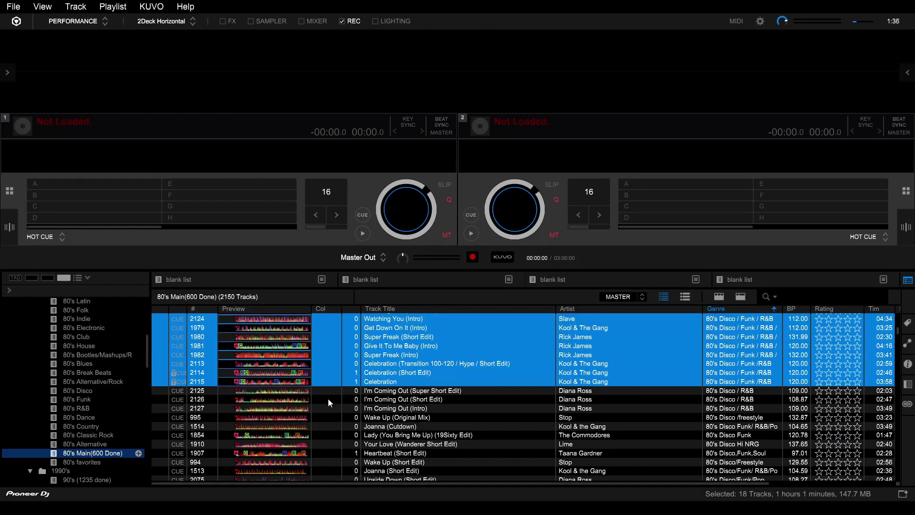
left_click_drag(164, 385, 76, 398)
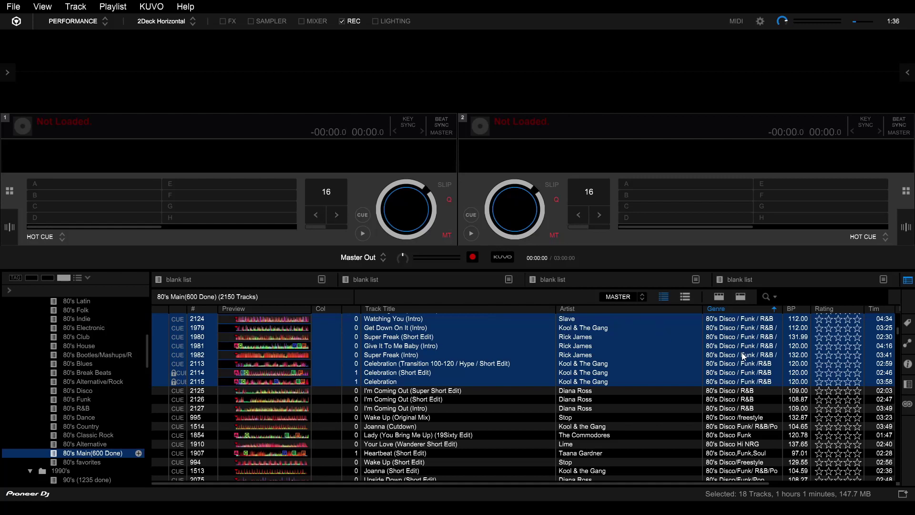
Copy the nine Funk/R&B tracks, Watching You (Short Edit) to Celebration, into 80's R&B.
scroll(768, 375, "up", 2)
left_click(768, 374)
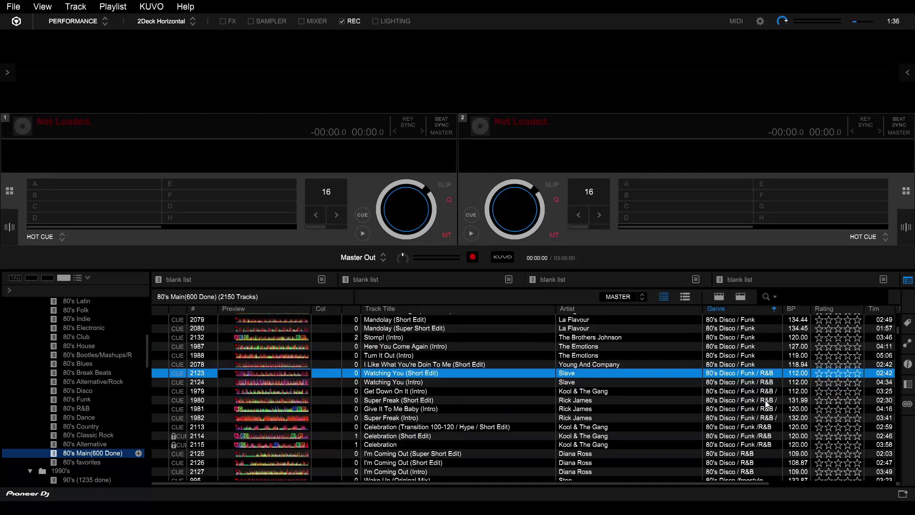
left_click(767, 444, "shift")
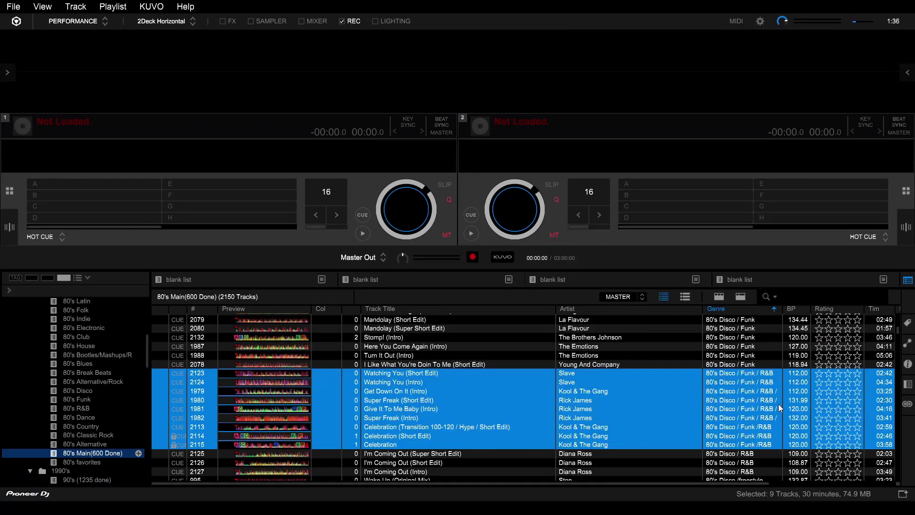
left_click_drag(175, 419, 82, 408)
Add the three I'm Coming Out versions to 80's R&B and Wake Up (Original Mix) to a rock playlist.
scroll(701, 403, "down", 3)
left_click(752, 359)
left_click(752, 374, "shift")
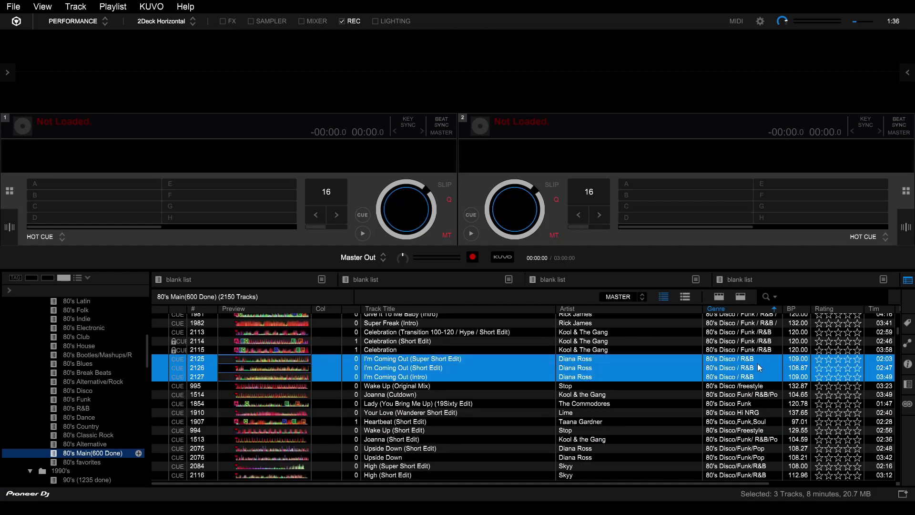
left_click_drag(759, 367, 128, 414)
left_click_drag(761, 324, 93, 431)
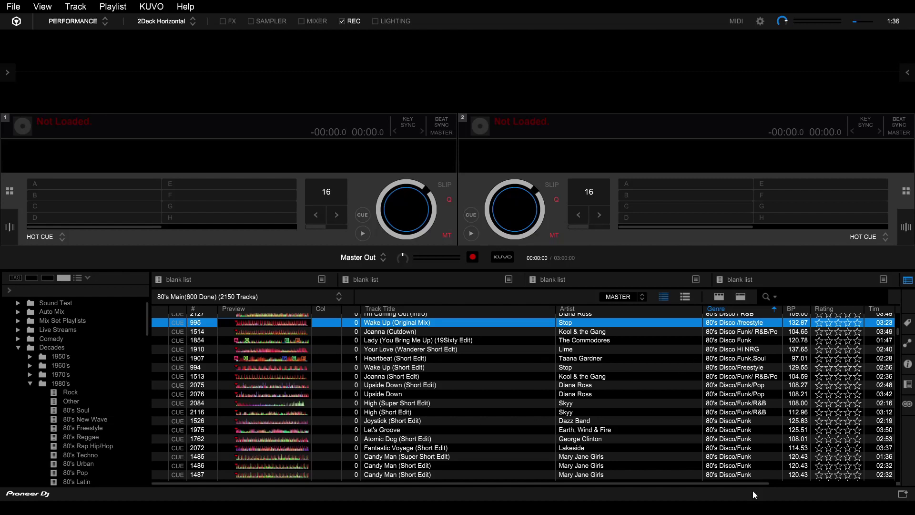
Copy the 80's Hip Hop tracks, starting at One And One (Clean), into 80's Rap Hip/Hop.
scroll(743, 418, "down", 10)
scroll(752, 424, "down", 10)
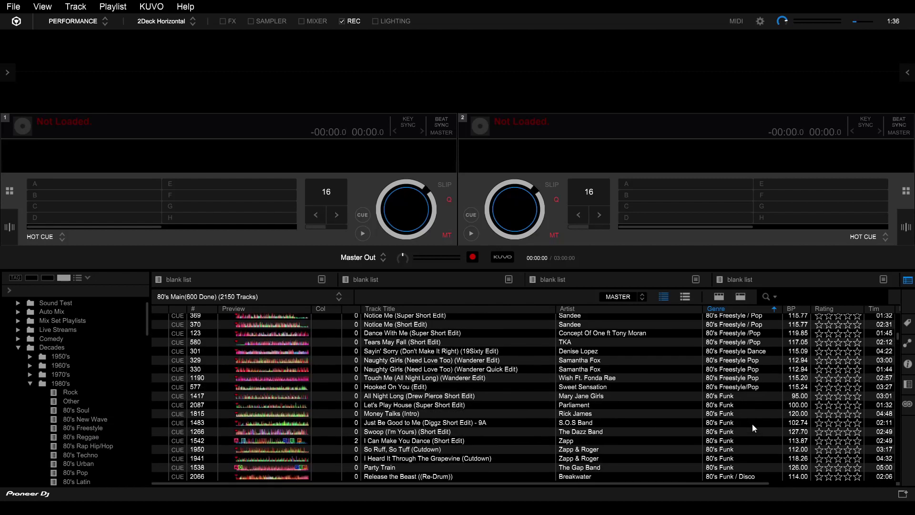
scroll(744, 358, "up", 8)
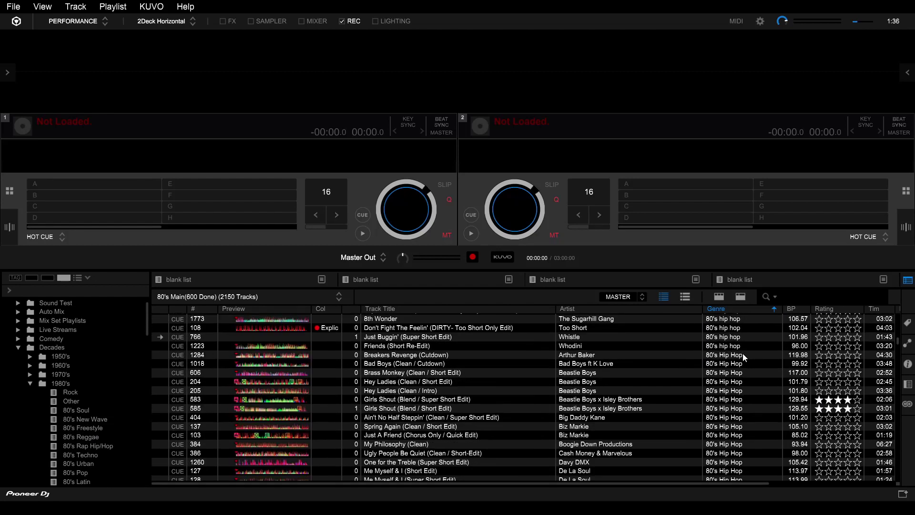
left_click(740, 416)
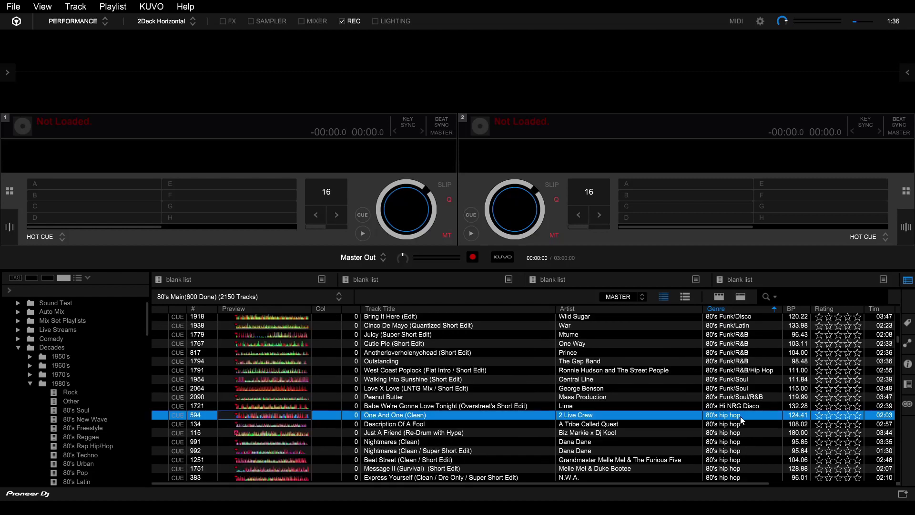
scroll(746, 419, "down", 10)
scroll(746, 420, "down", 15)
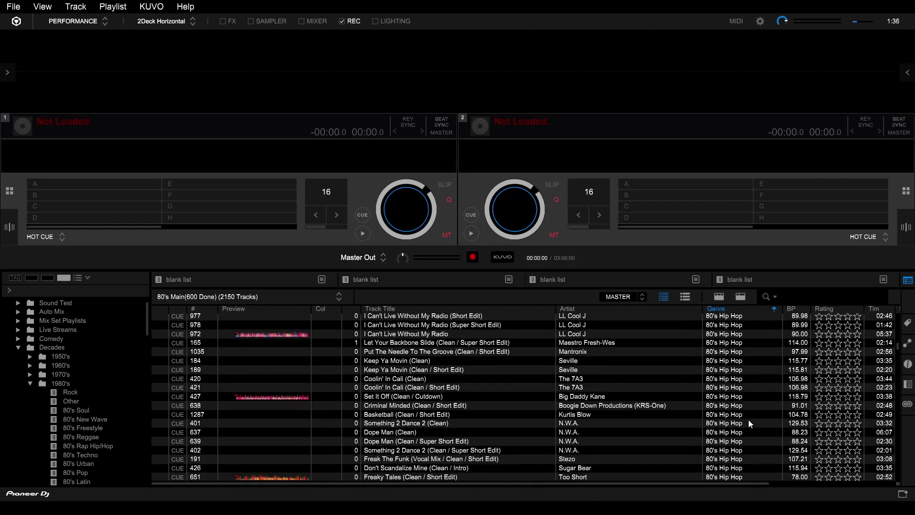
scroll(750, 422, "up", 1)
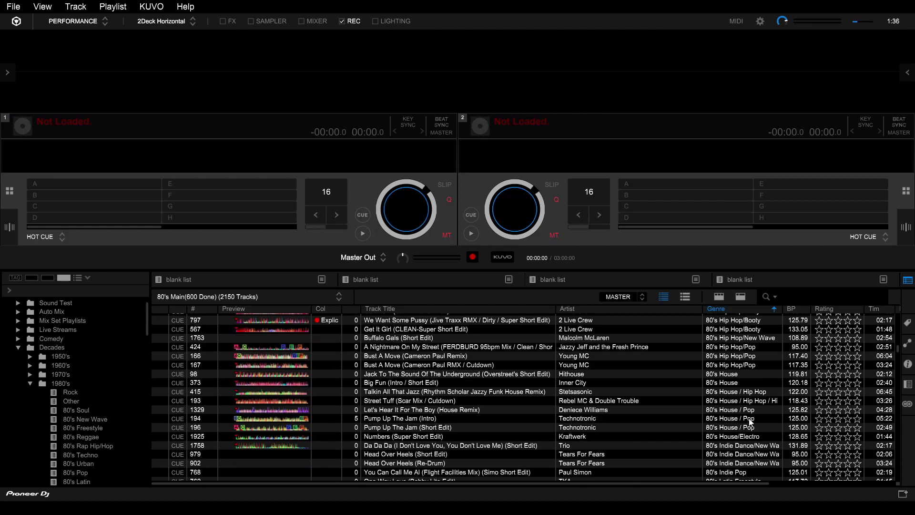
left_click(731, 368, "shift")
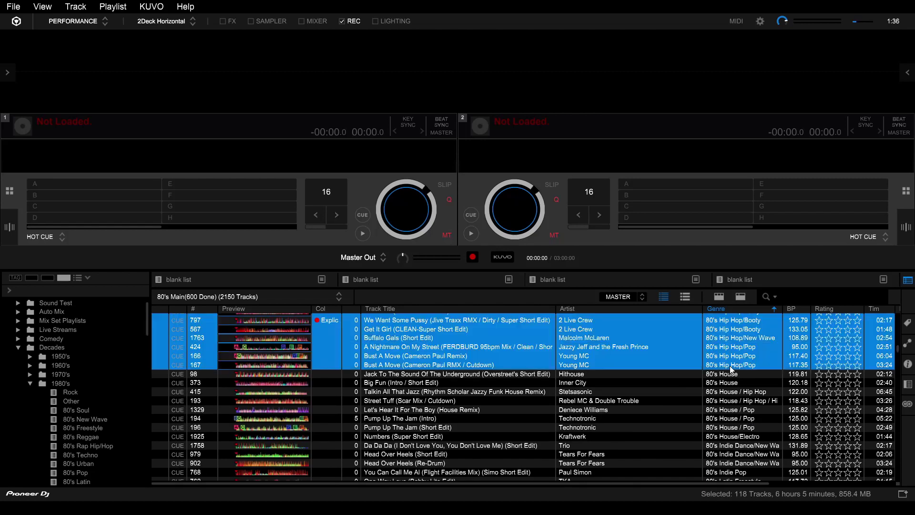
left_click_drag(165, 454, 98, 370)
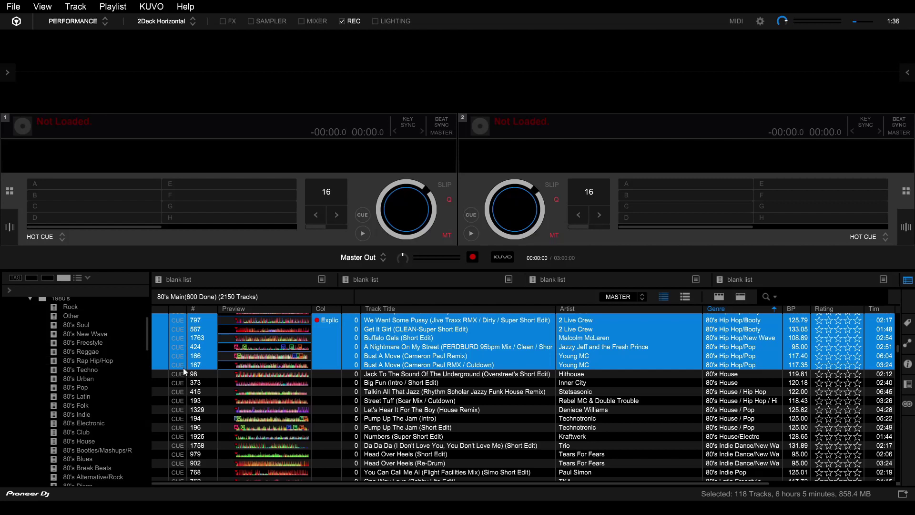
Copy the three Hip Hop/Freestyle tracks, starting at Al-Naafyish (The Soul), into 80's Freestyle.
scroll(616, 381, "up", 10)
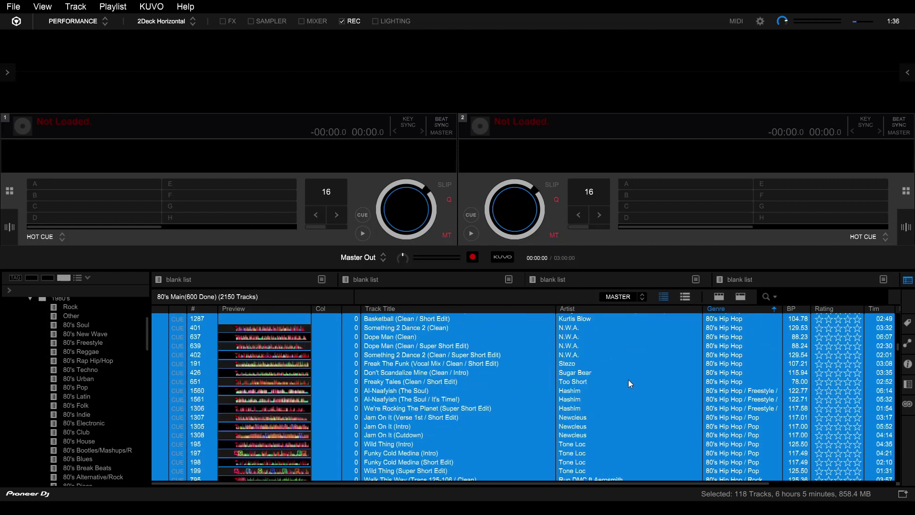
scroll(634, 381, "up", 5)
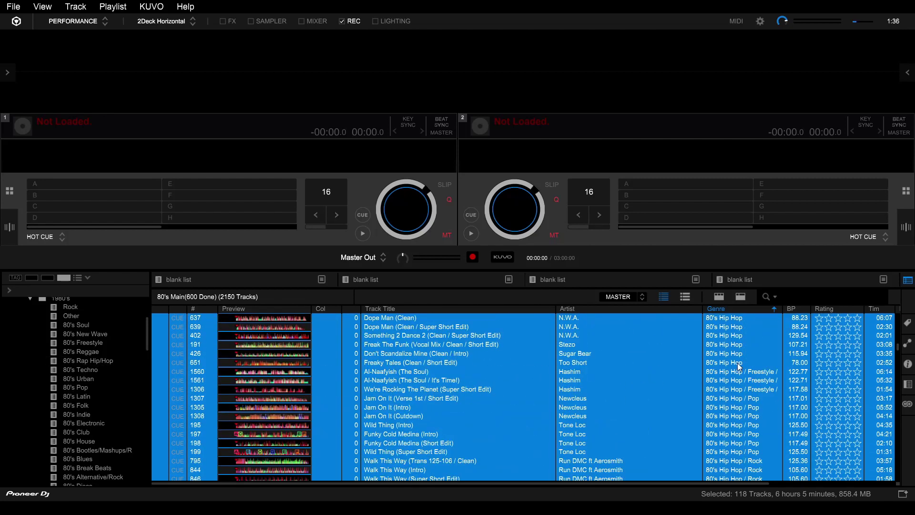
left_click(748, 374)
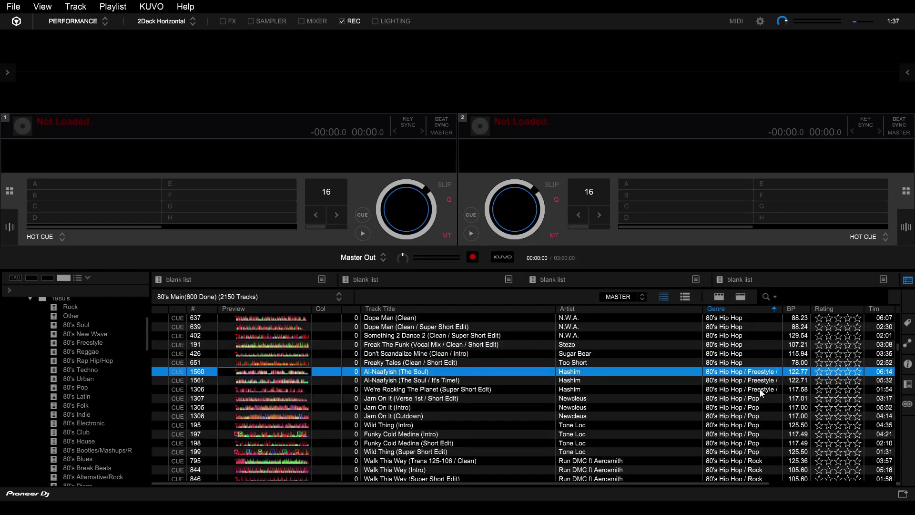
left_click(762, 390, "shift")
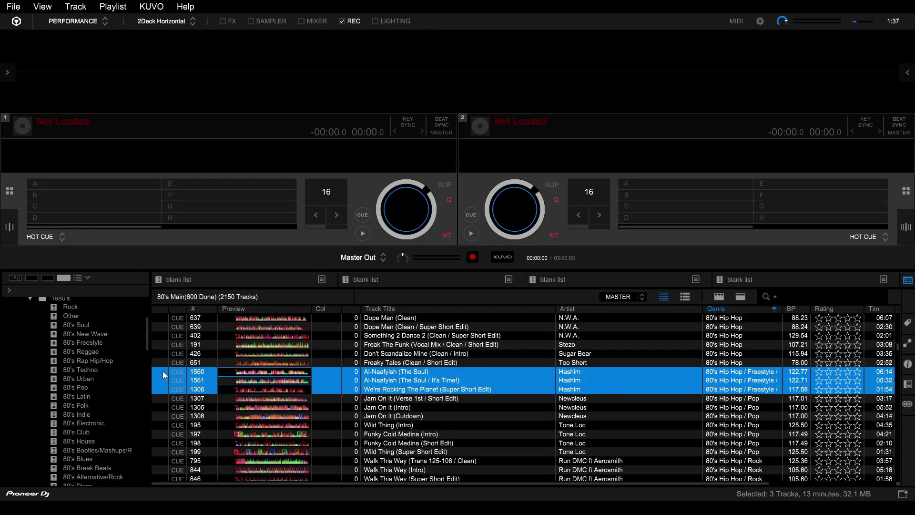
left_click_drag(162, 371, 104, 350)
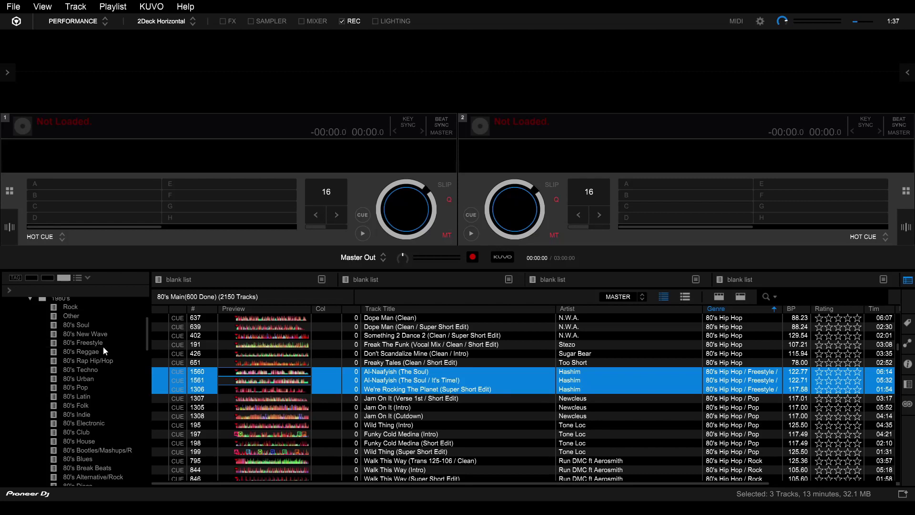